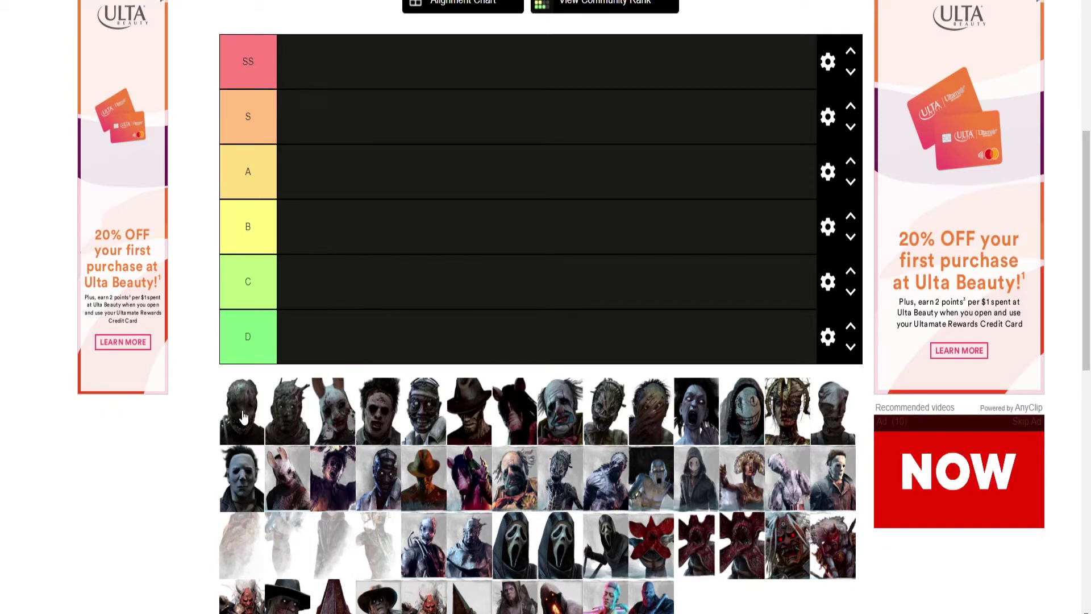
- Drop the first killer portrait from the pool into the D tier, leaving the other tiers empty
left_click_drag(241, 415, 344, 336)
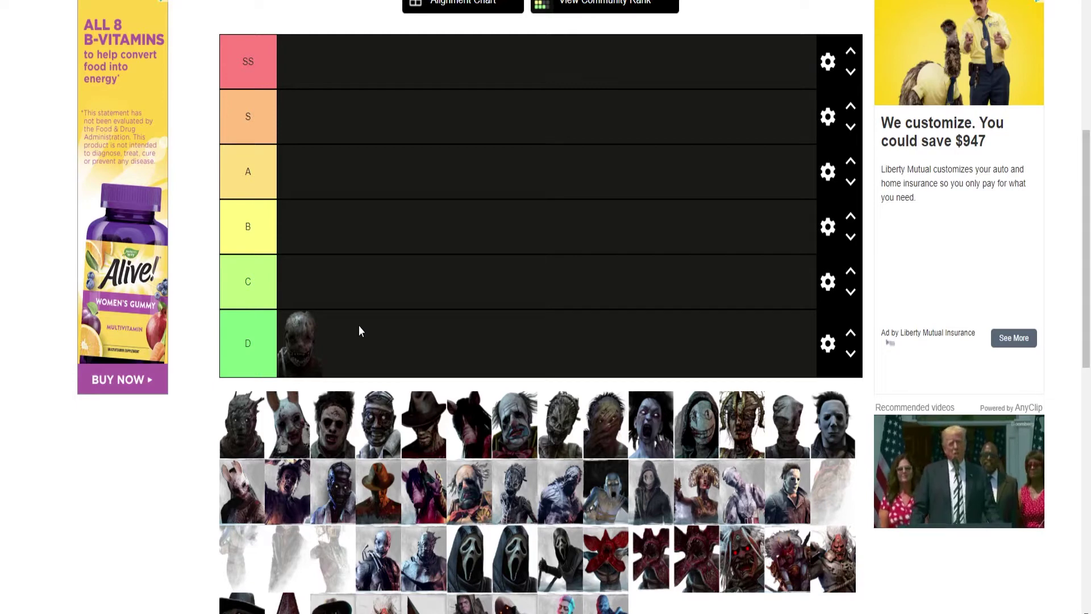
left_click_drag(296, 344, 334, 356)
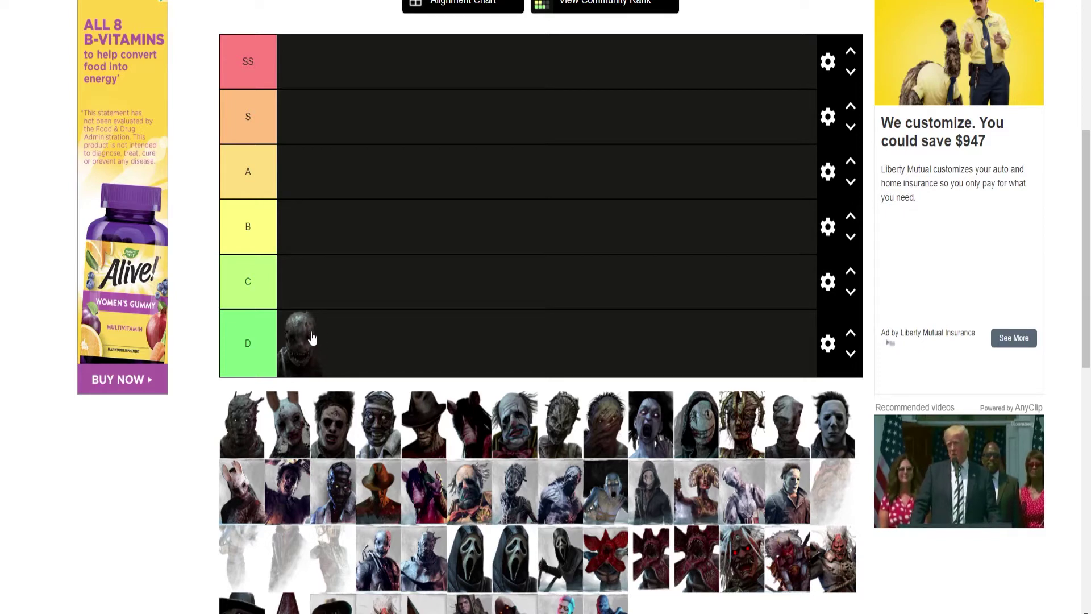
left_click_drag(312, 335, 318, 358)
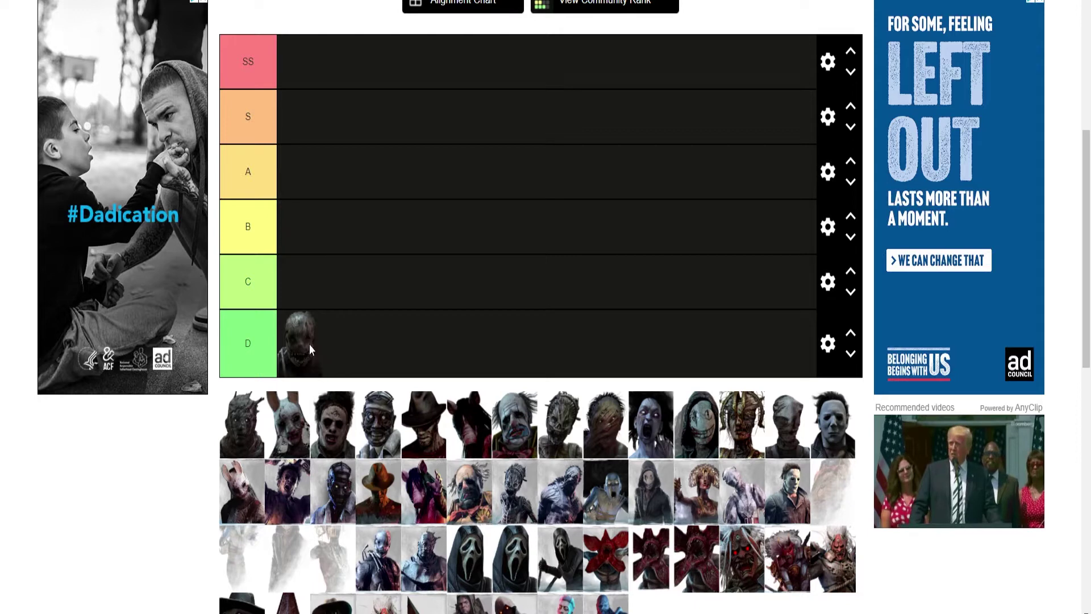
left_click_drag(312, 354, 287, 348)
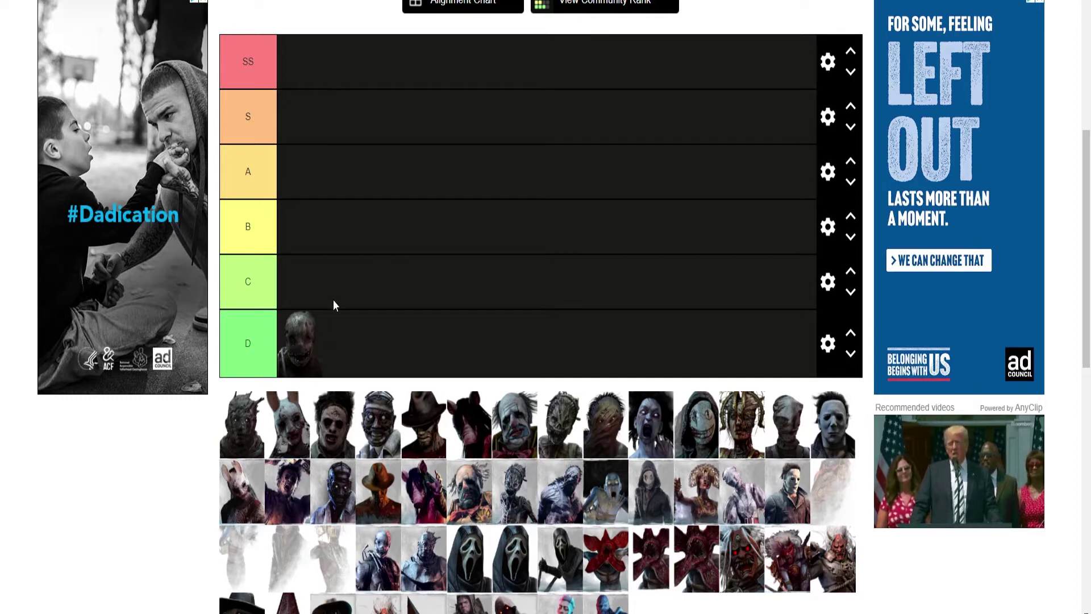
left_click_drag(250, 429, 342, 172)
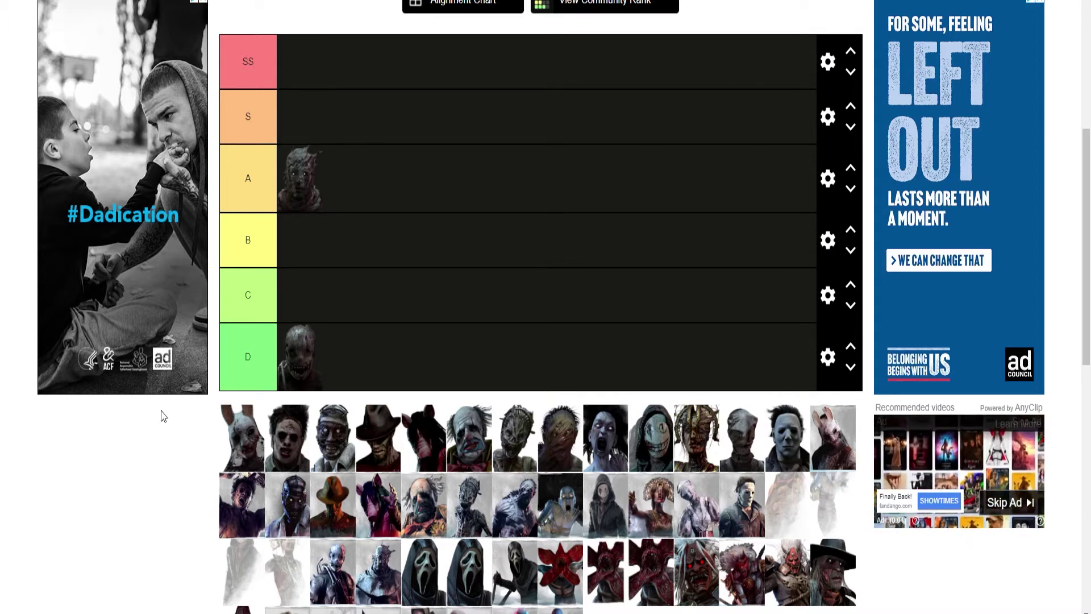
- Demote the A-tier killer to B and add the bunny-masked killer beside it
left_click_drag(303, 178, 301, 238)
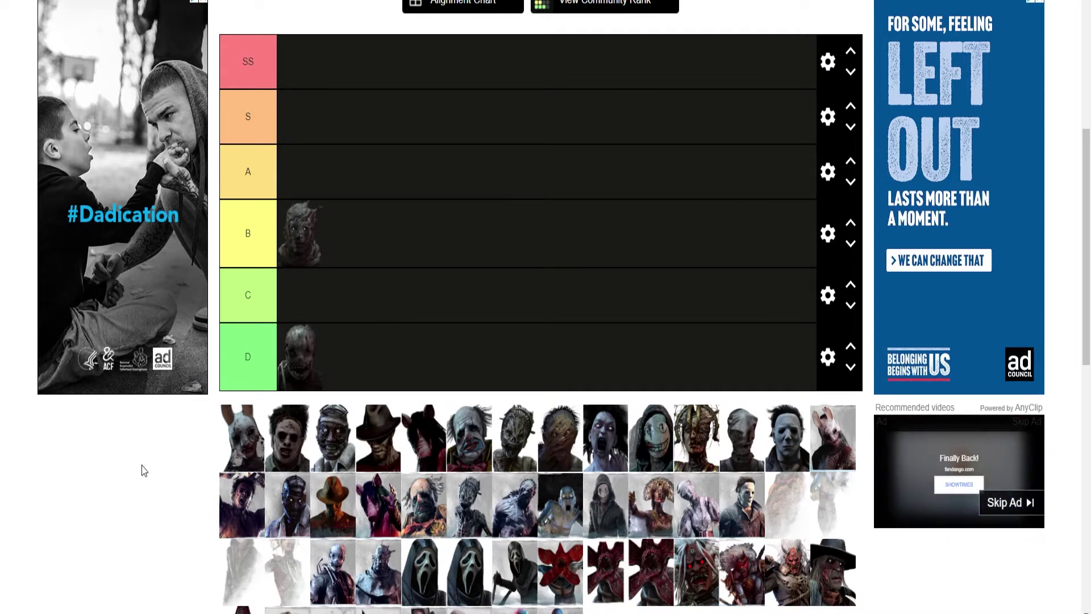
left_click_drag(239, 456, 362, 241)
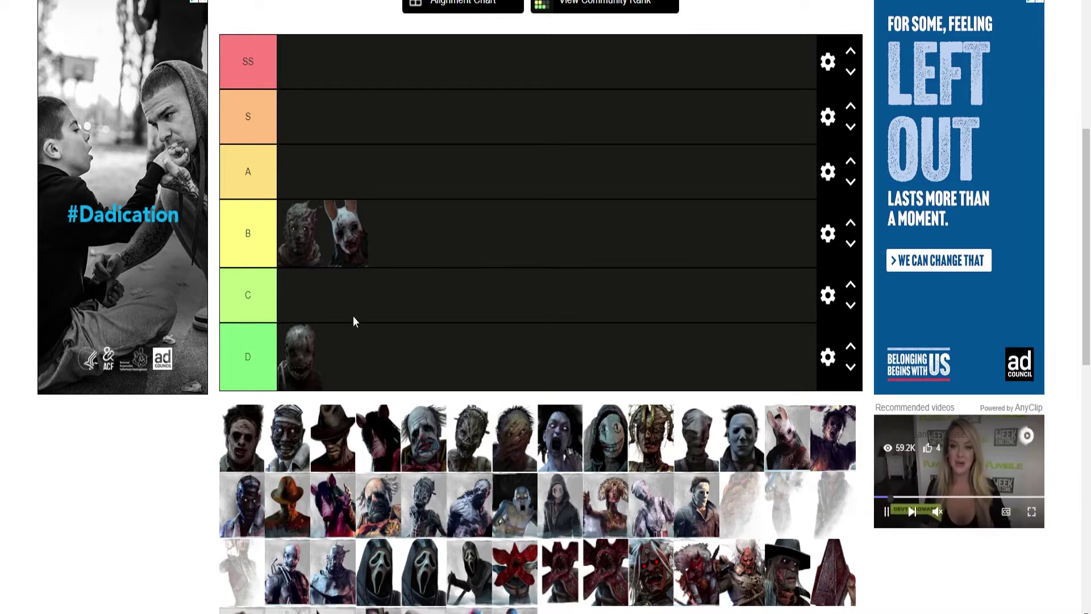
- Rank Leatherface in the A tier and add a third killer portrait to B
left_click_drag(233, 441, 378, 166)
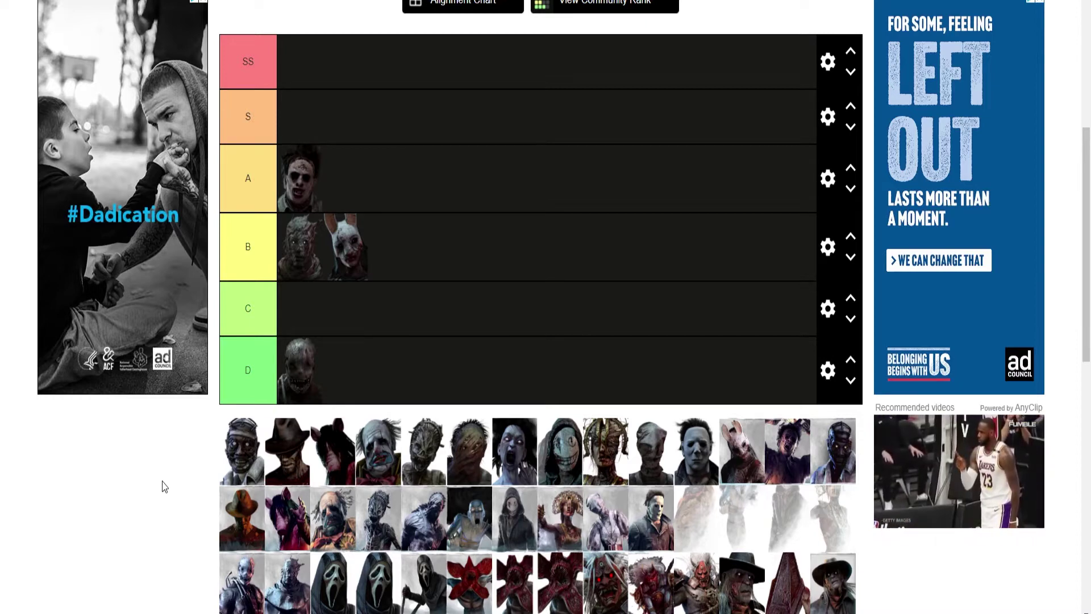
left_click_drag(479, 473, 297, 258)
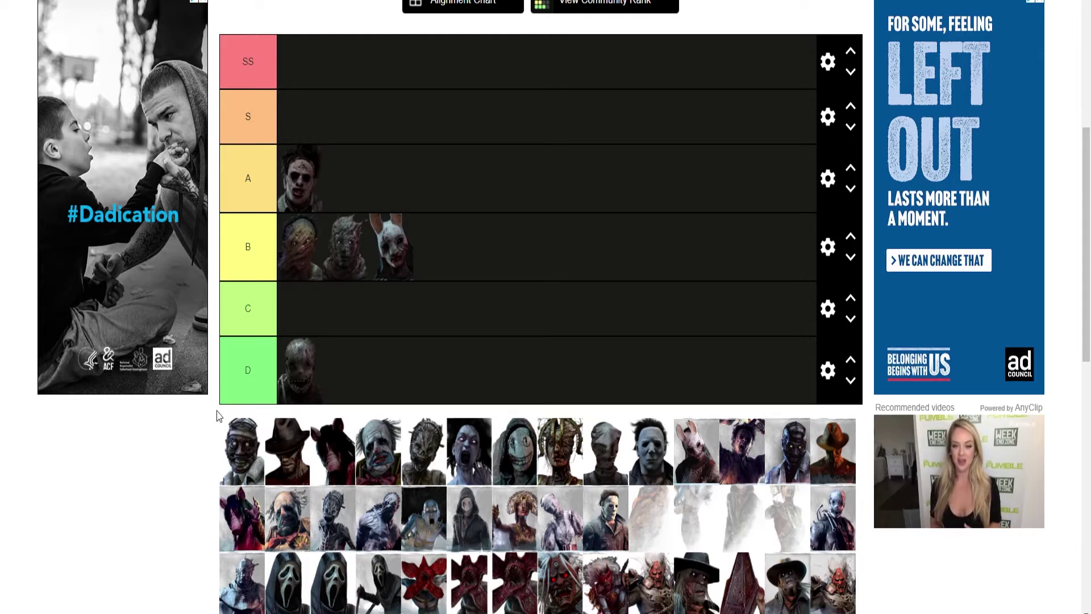
- Sort the cap-wearing killer portrait from the pool into the C tier
left_click_drag(233, 461, 322, 326)
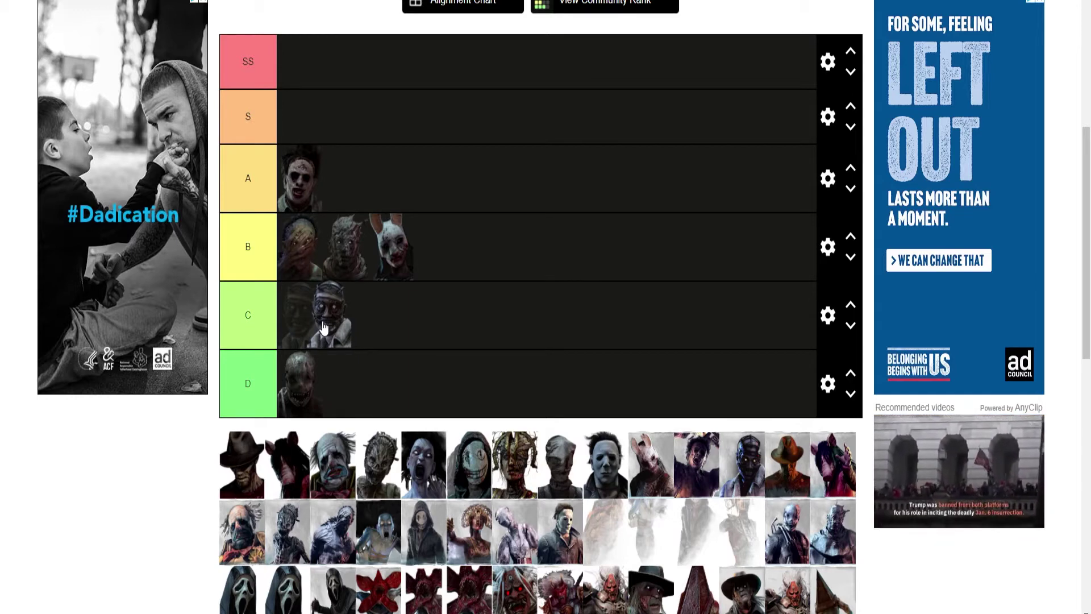
- Move the cap-wearing killer from C into B's second spot, emptying the C tier
left_click_drag(323, 329, 337, 259)
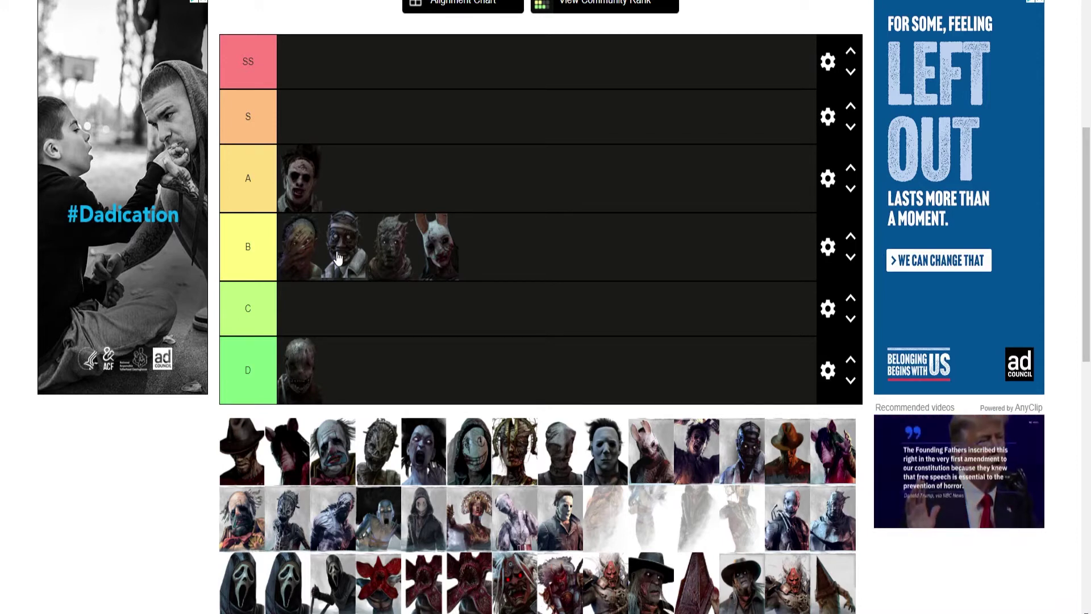
left_click_drag(338, 258, 338, 258)
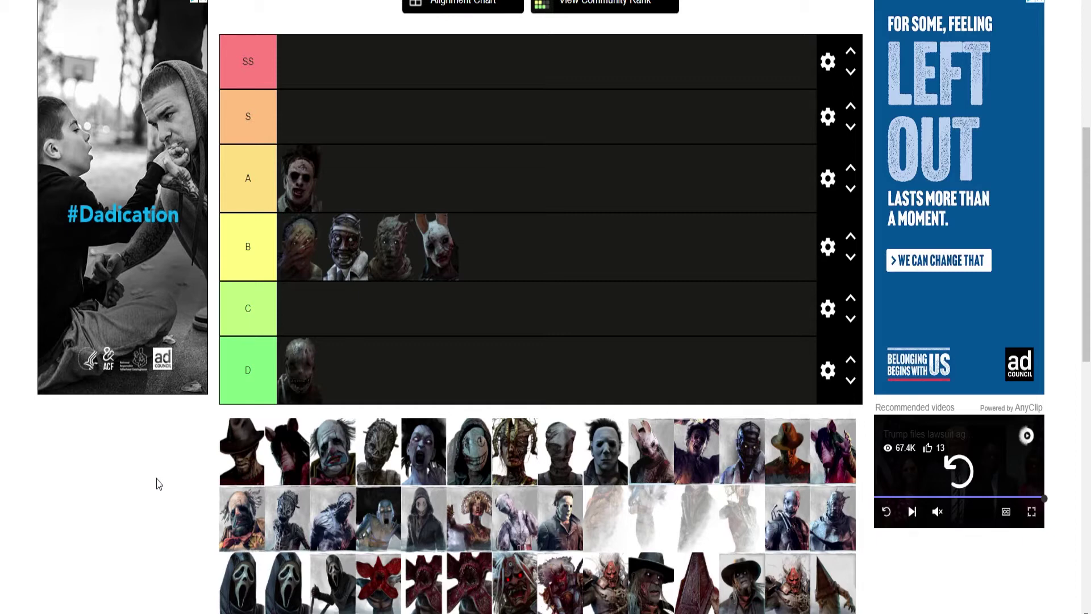
- Rank the cowboy-hatted killer from the front of the pool in the S tier
left_click_drag(229, 482, 343, 128)
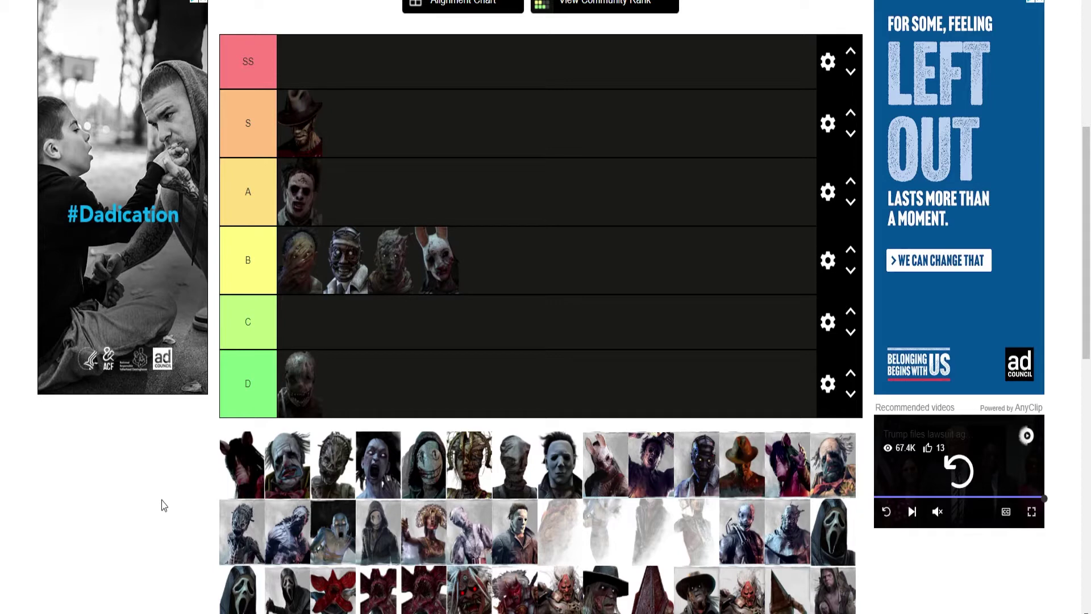
- Place the first unranked killer portrait from the pool into the C tier row
left_click_drag(225, 480, 280, 413)
mouse_move(297, 353)
left_mouse_down()
mouse_move(286, 341)
mouse_move(292, 384)
mouse_move(293, 367)
mouse_move(278, 360)
mouse_move(293, 378)
mouse_move(257, 392)
mouse_move(298, 324)
mouse_move(284, 390)
mouse_move(295, 329)
mouse_move(296, 341)
left_mouse_up()
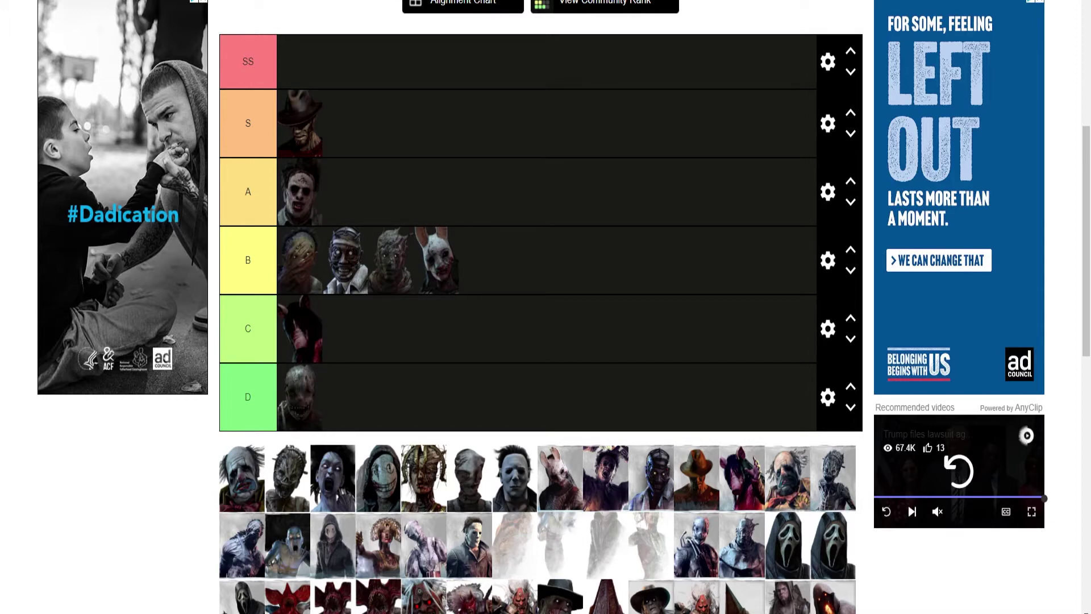
- Drag the clown killer portrait from the pool into the S tier
left_click_drag(247, 486, 376, 204)
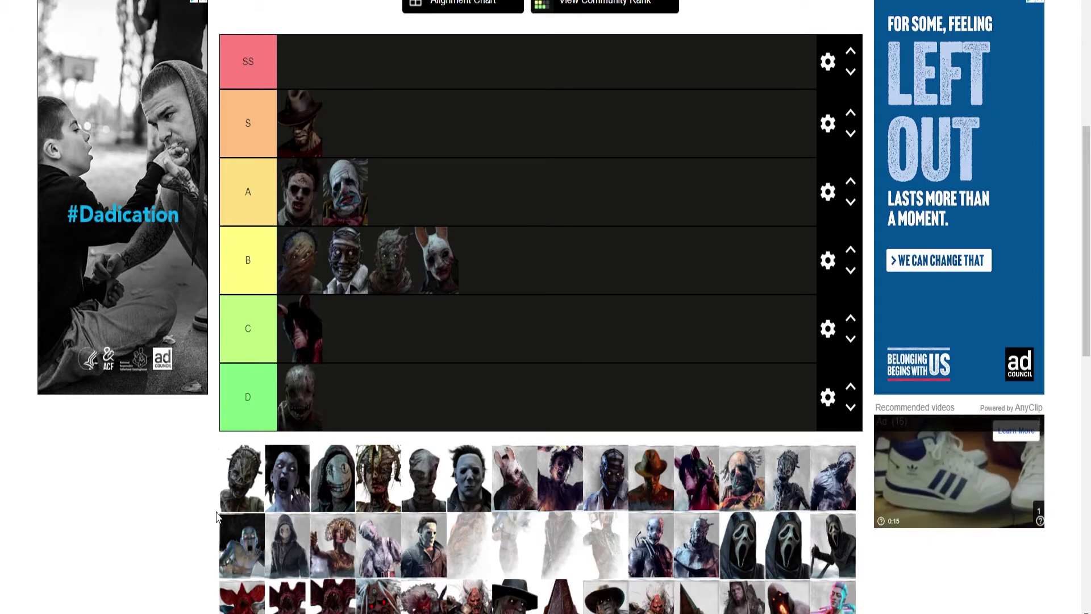
- Add the first unranked killer portrait to the S tier beside the hat-wearing killer
left_click_drag(240, 480, 349, 125)
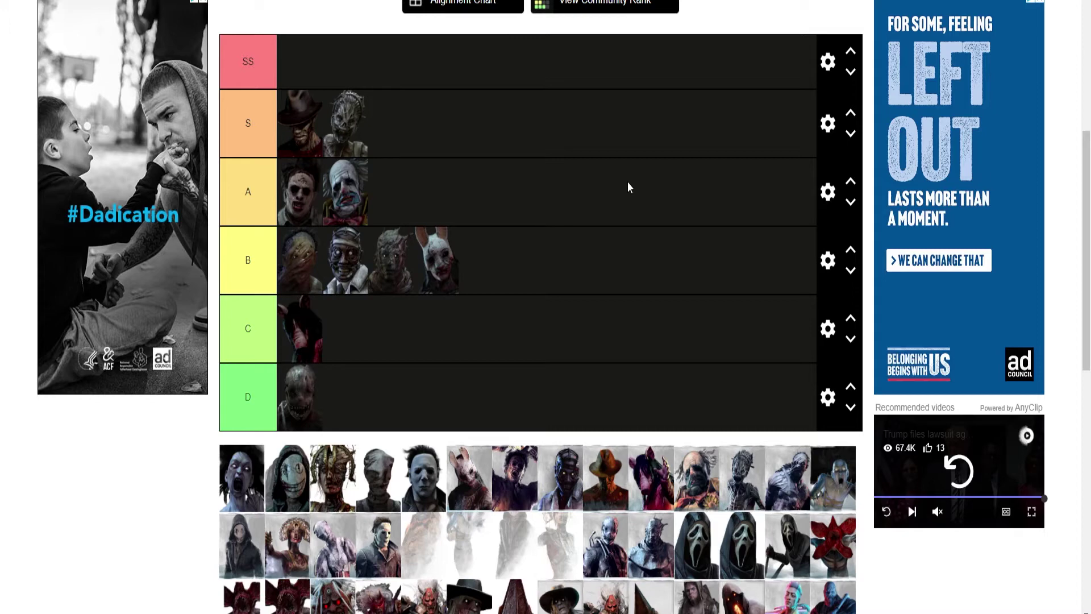
- Reorder the S tier so the masked killer sits ahead of the hat-wearing killer
left_click_drag(348, 131, 297, 126)
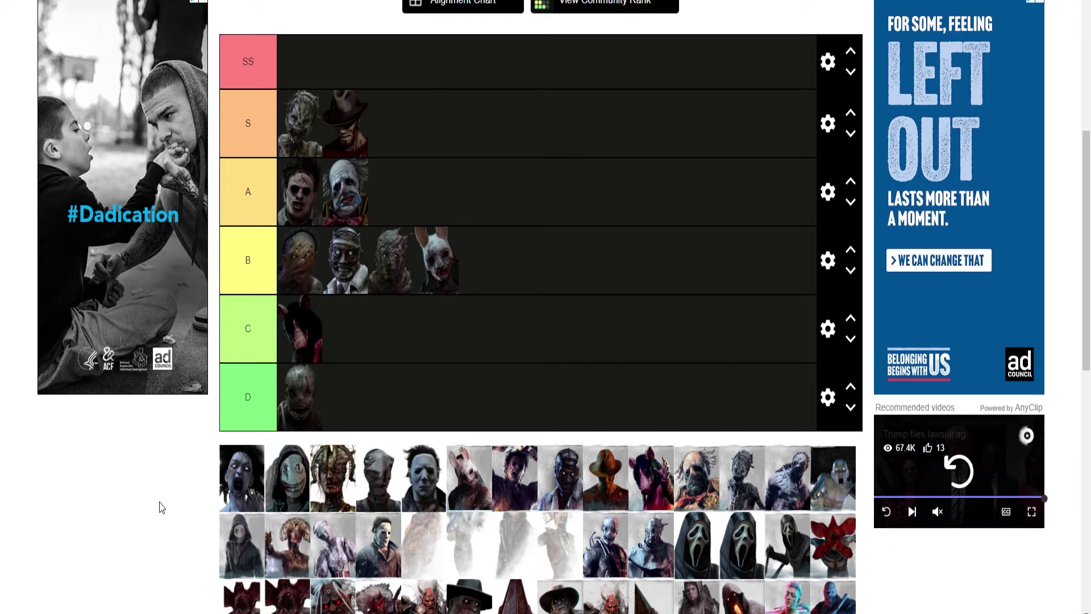
- Place the pale screaming-face killer portrait as the first entry in the SS tier
left_click_drag(243, 492, 310, 85)
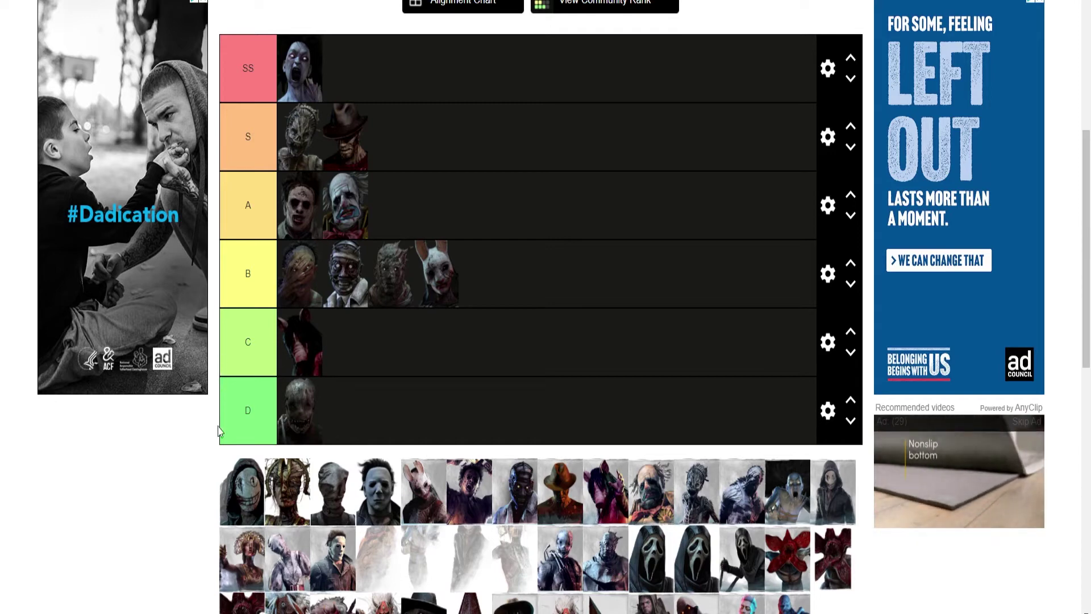
- Drop the grinning masked killer and the gold-masked portrait into the C tier
left_click_drag(241, 493, 299, 353)
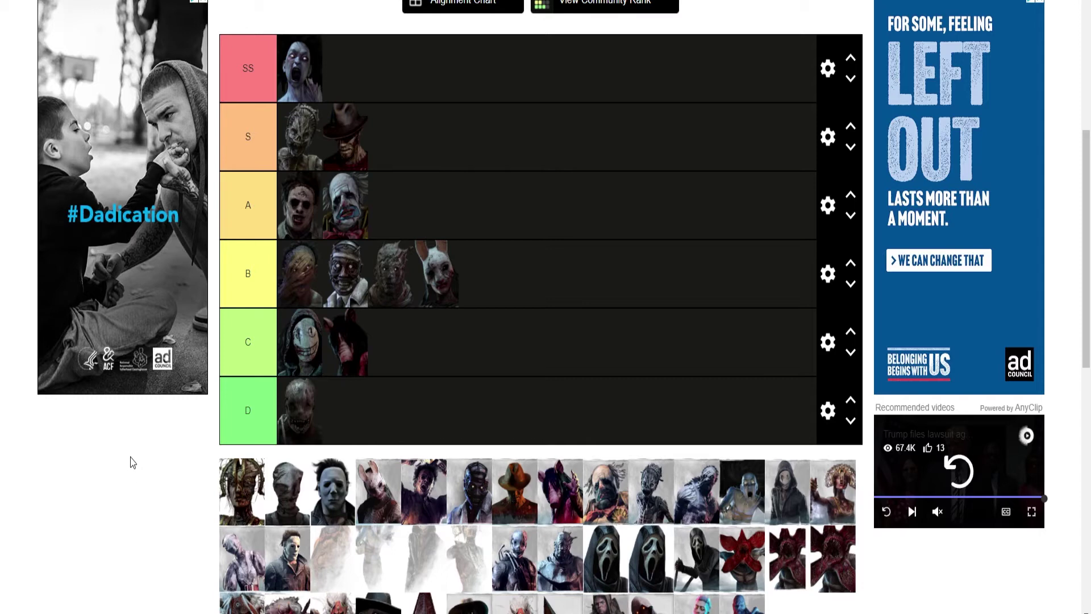
left_click_drag(236, 510, 489, 341)
- Move the gold-masked portrait up into the A tier, with the clown placed before it
left_click_drag(395, 360, 343, 218)
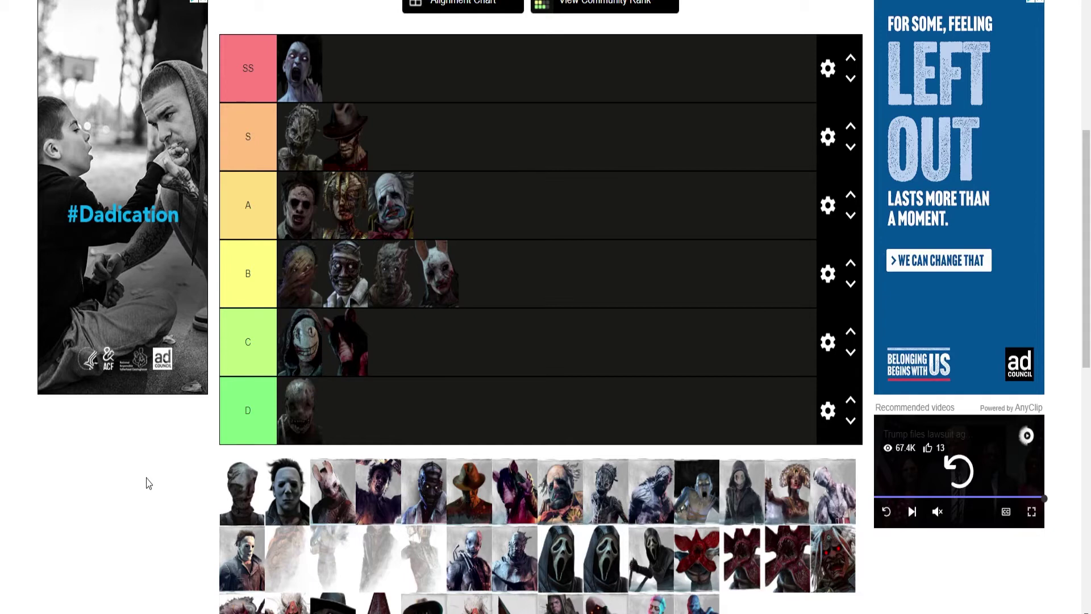
left_click_drag(329, 234, 412, 218)
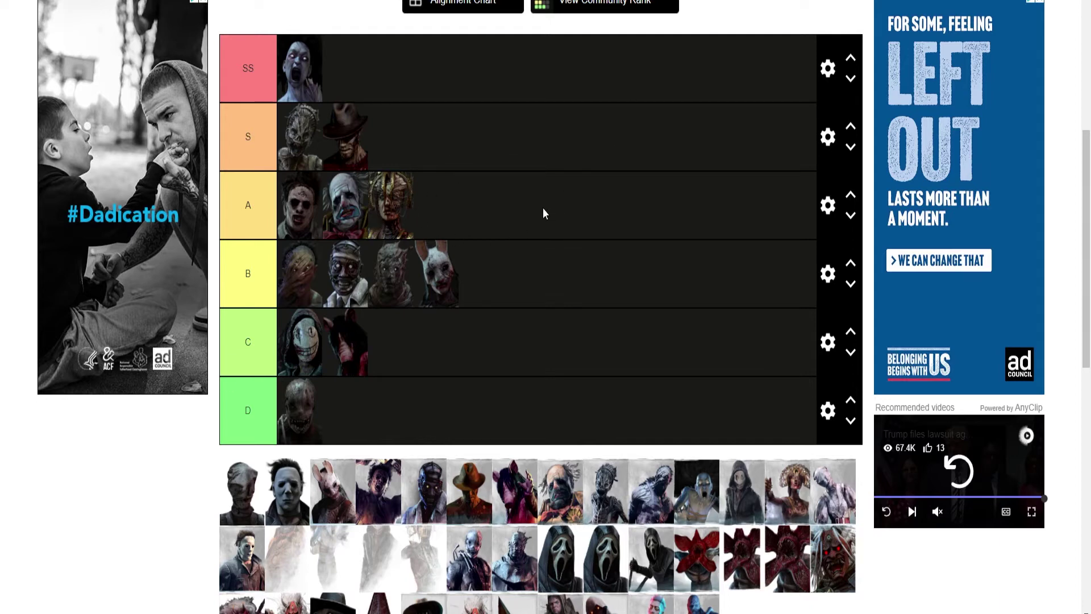
- Lift the first B-tier killer portrait up into the A tier
mouse_move(292, 284)
left_mouse_down()
mouse_move(407, 187)
mouse_move(395, 215)
mouse_move(293, 274)
left_mouse_up()
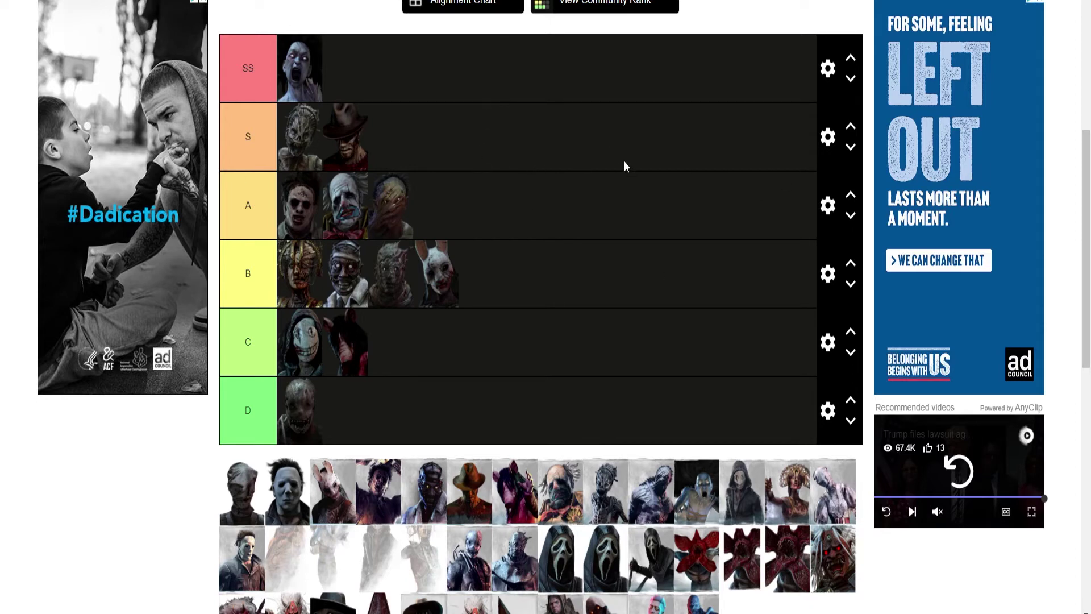
- Put the first unplaced killer portrait in the SS tier, ahead of the existing one
left_click_drag(228, 503, 287, 71)
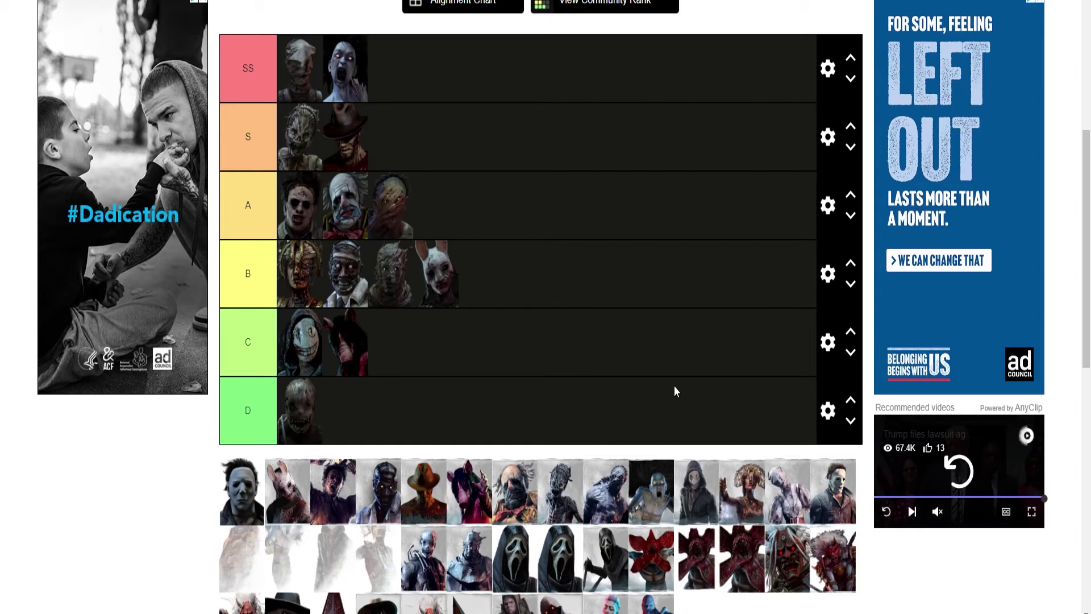
- Shift the golden-faced killer to the third B-tier slot, just before the rabbit-masked killer
left_click_drag(300, 266, 377, 292)
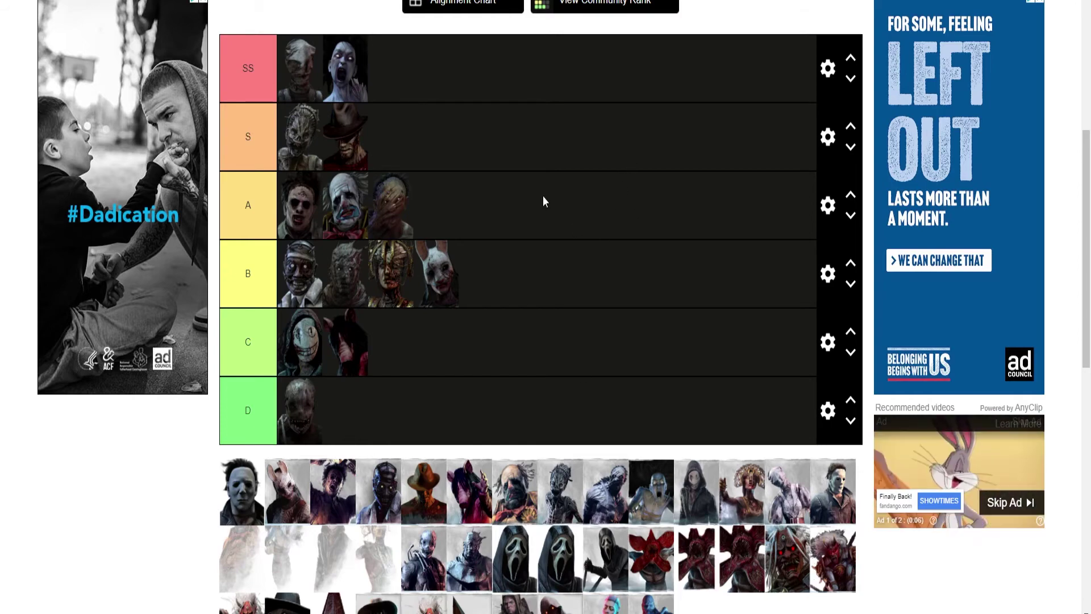
scroll(652, 246, "down", 2)
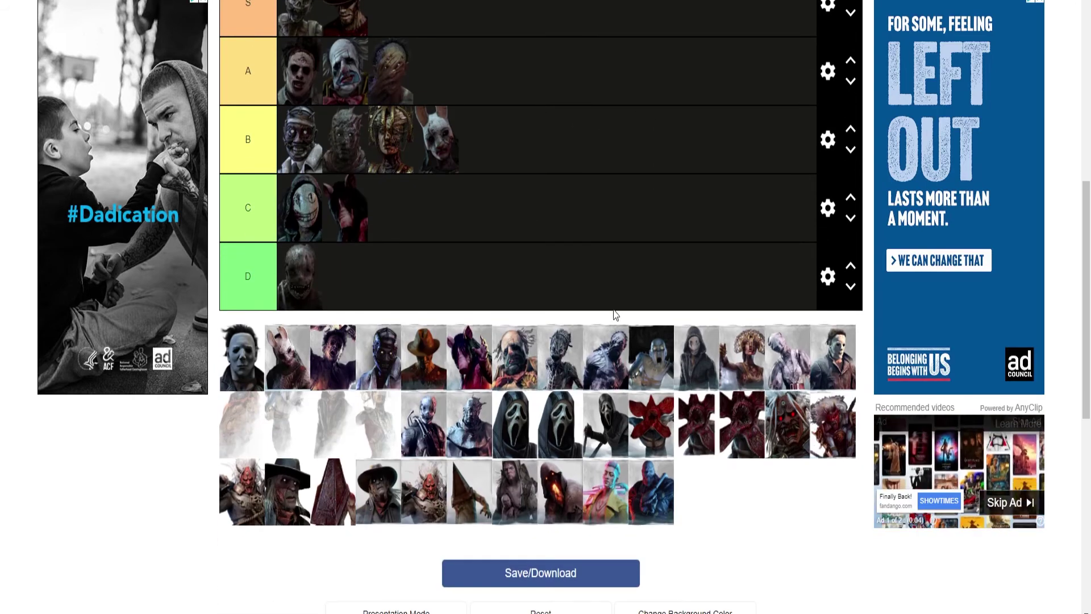
scroll(614, 314, "up", 2)
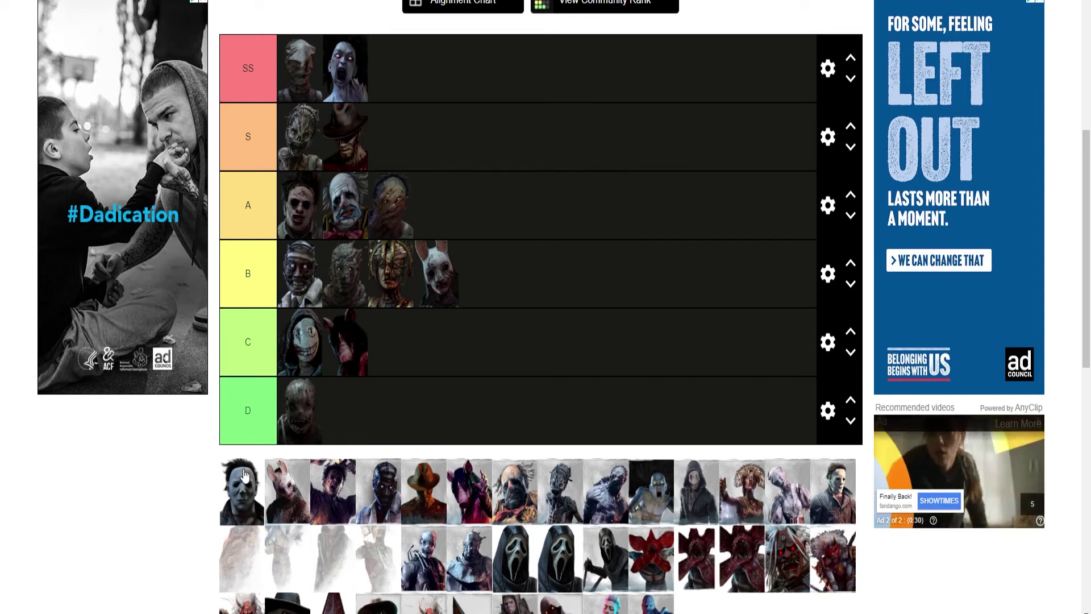
left_click_drag(240, 494, 219, 427)
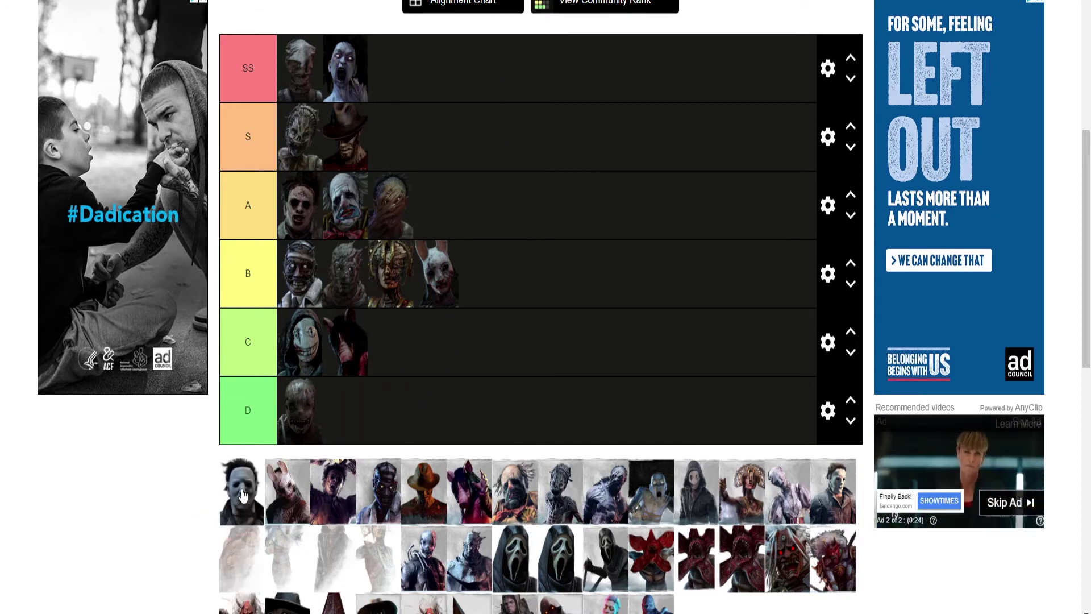
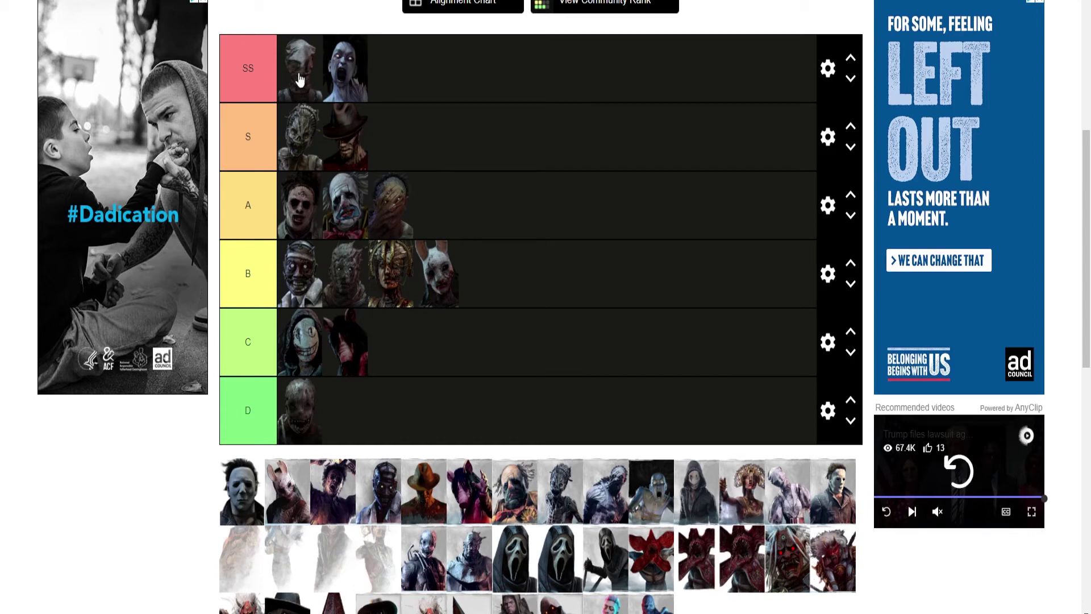
- Place the white-masked Michael Myers portrait from the image pool into the B tier row
left_click_drag(245, 505, 374, 279)
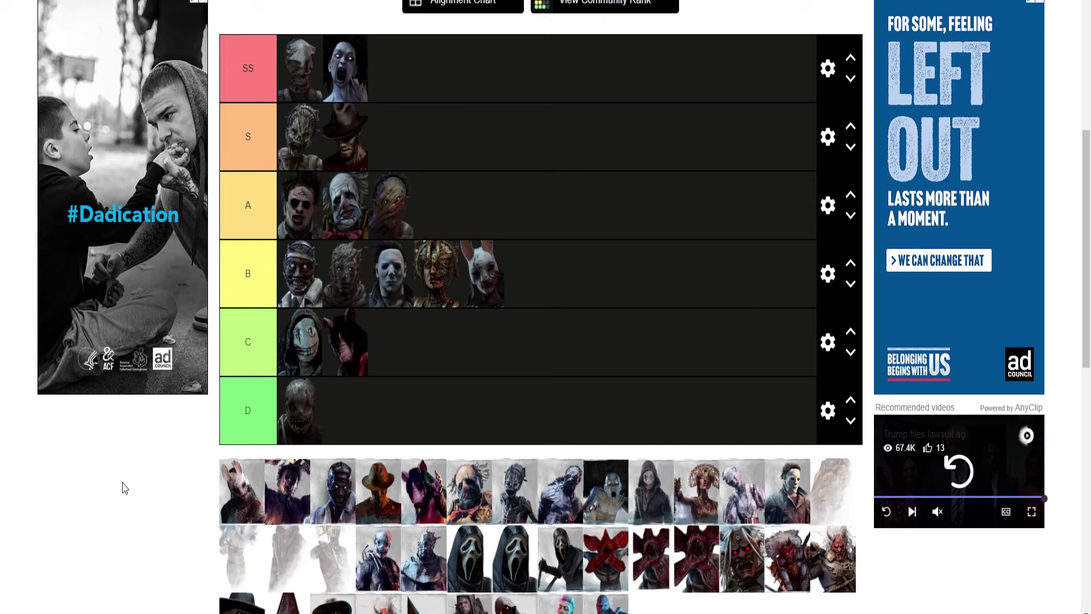
- Move Myers to the end of the B tier, after the bunny mask portrait
left_click_drag(378, 295, 483, 278)
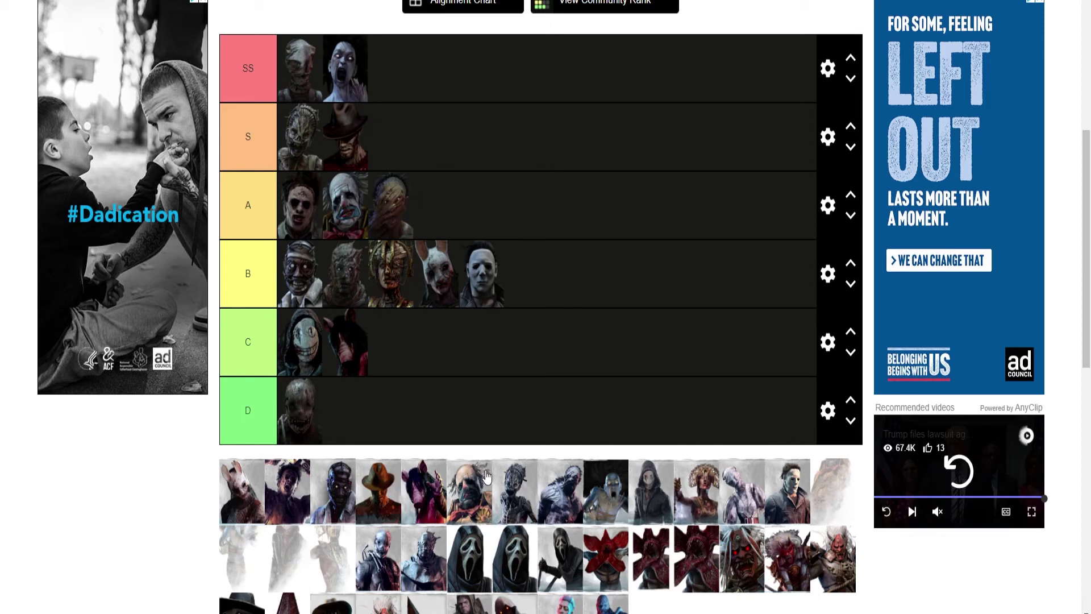
- Add a Ghostface portrait from the pool to the tier rows
left_click_drag(473, 562, 301, 342)
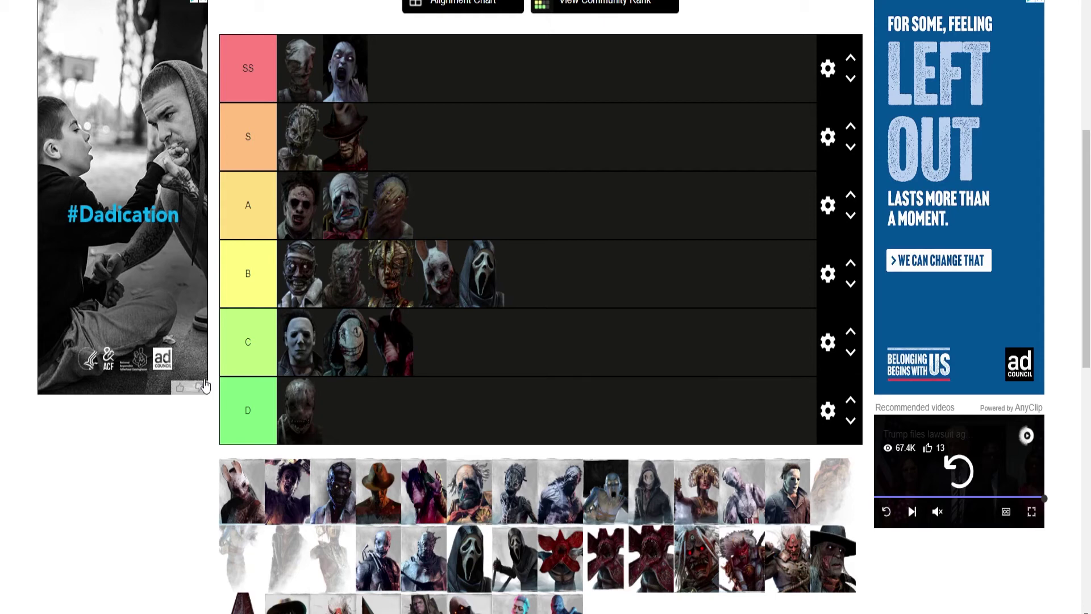
- Drag a red-toned Demogorgon portrait from the pool into the tier rows, landing at the front of C
scroll(219, 347, "down", 1)
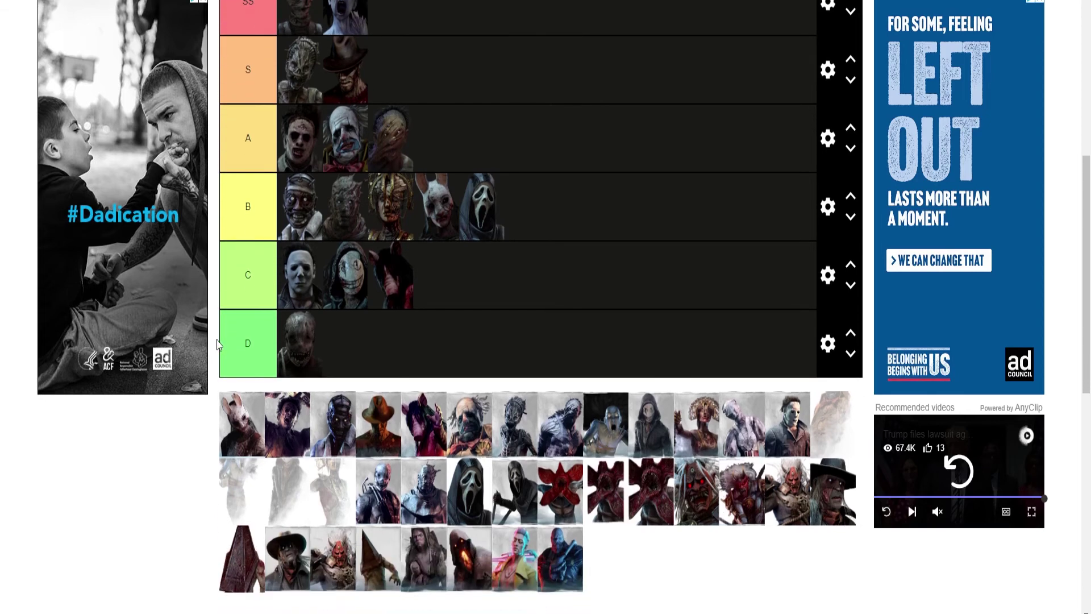
scroll(219, 344, "up", 1)
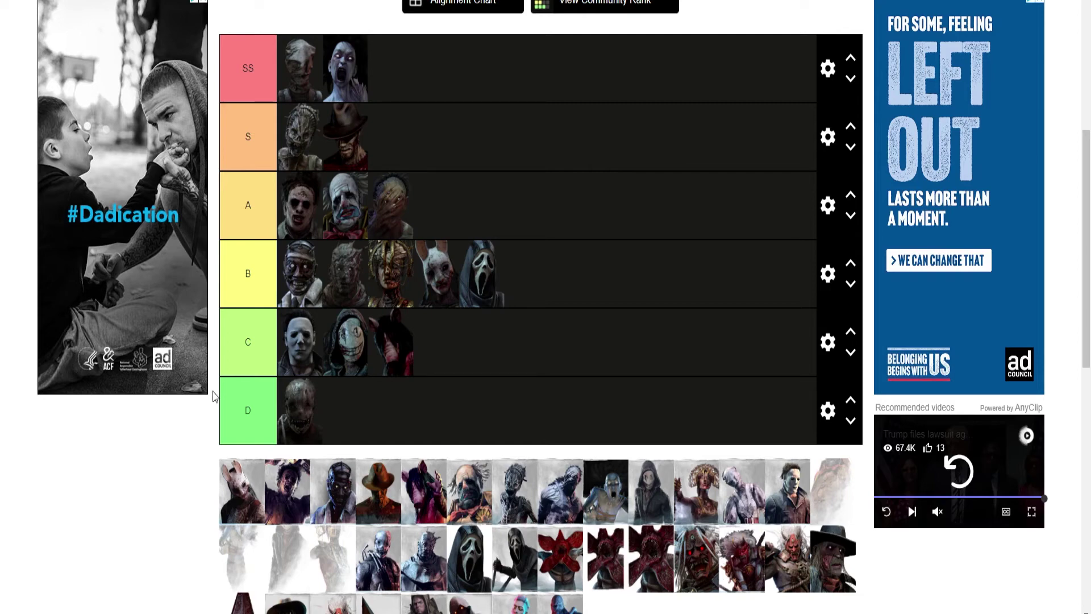
left_click_drag(653, 582, 302, 363)
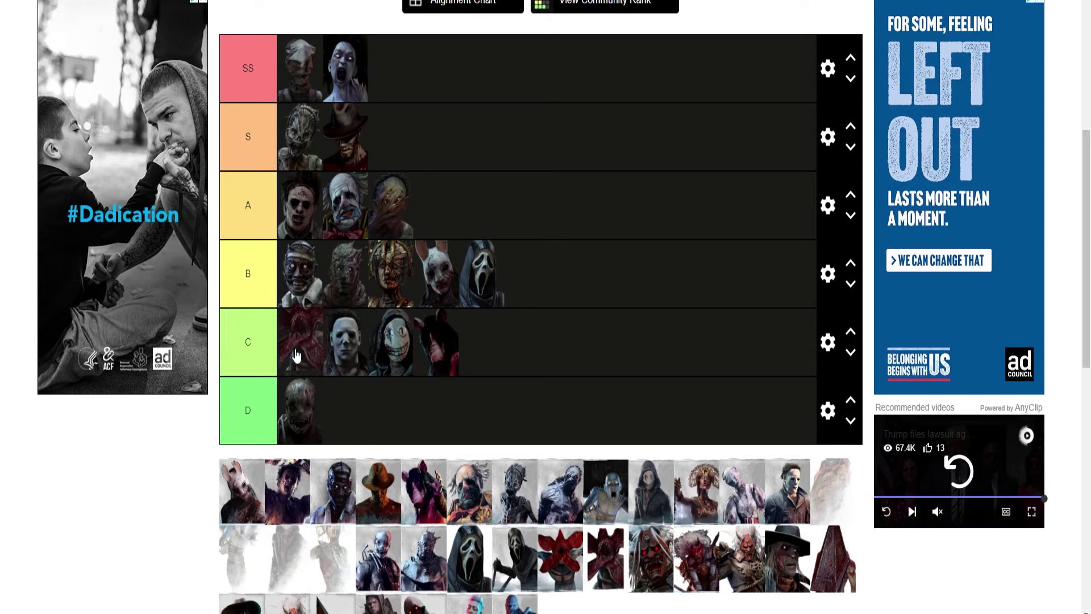
- Move the Demogorgon portrait up into the third slot of the B tier
left_click_drag(295, 355, 374, 289)
- Move Ghostface down from B to the start of the C tier
left_click_drag(529, 287, 292, 343)
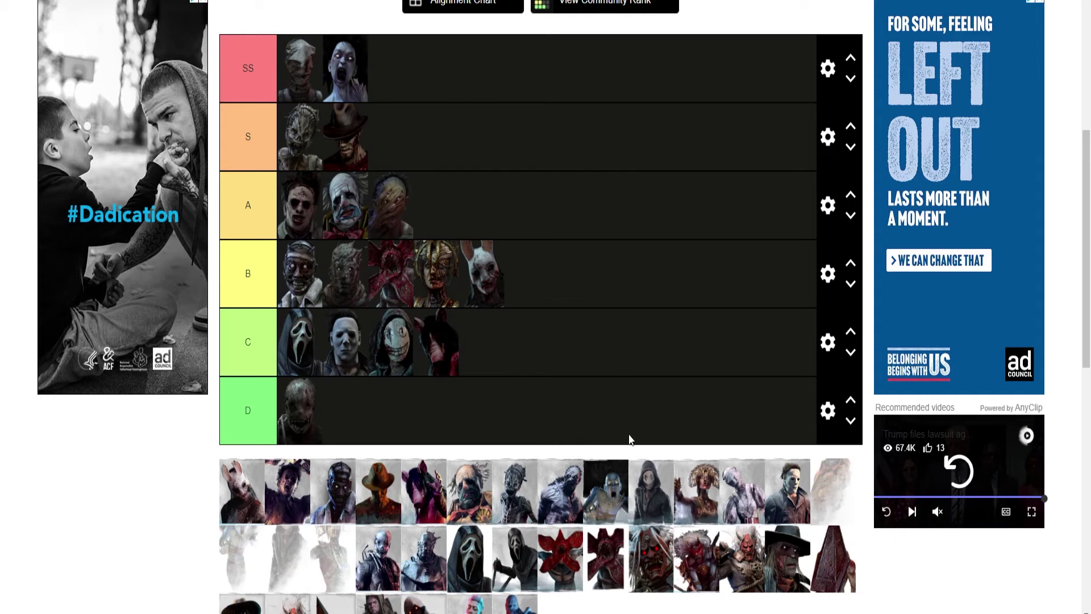
- Rank the white-haired, red-eyed killer from the pool in the A tier
left_click_drag(644, 586, 443, 234)
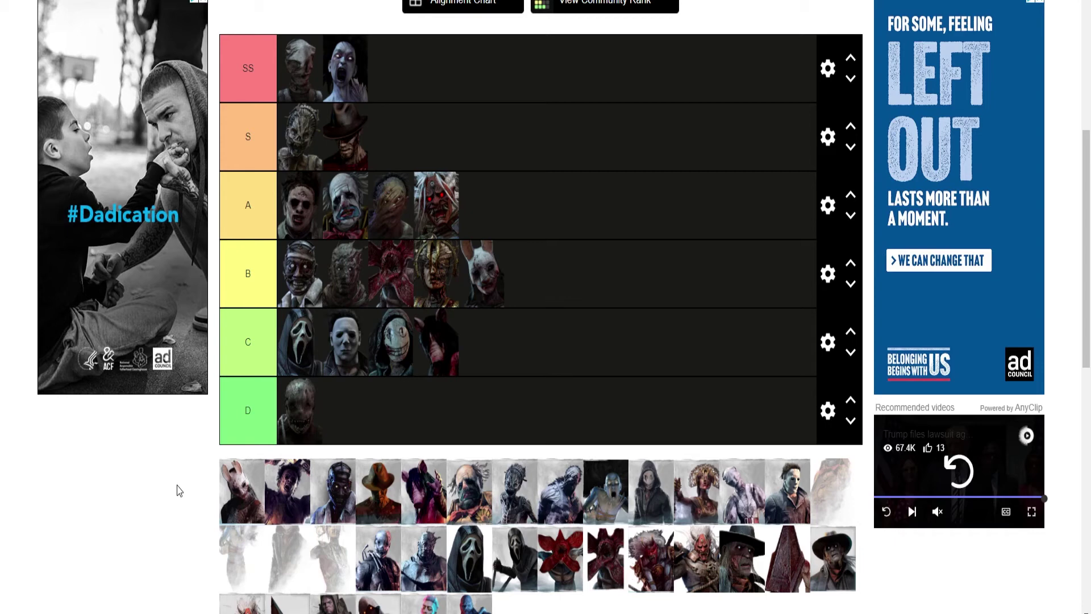
- Put the Oni ahead of the Wraith within the A tier
left_click_drag(438, 196, 389, 207)
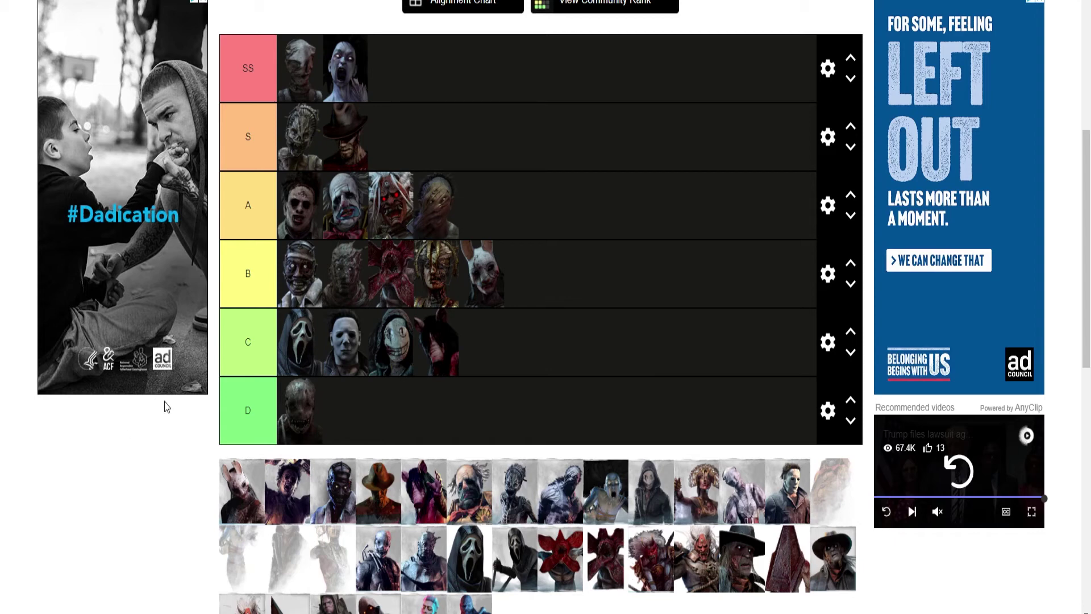
- Rank the hatted Deathslinger portrait from the pool in the C tier
left_click_drag(742, 566, 290, 344)
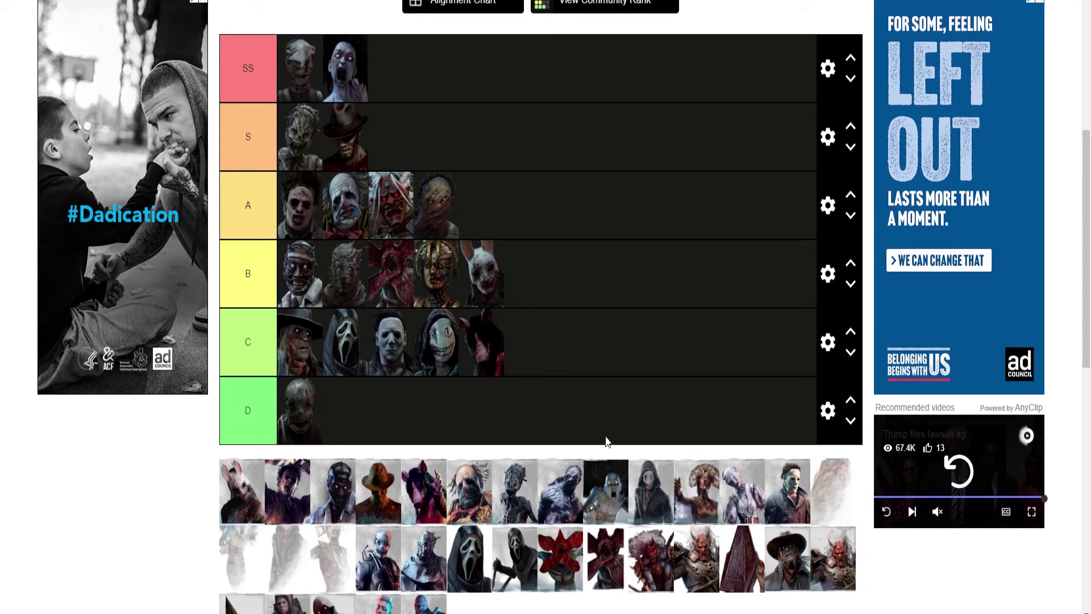
- Rank Pyramid Head from the pool in the S tier after the existing two portraits
left_click_drag(739, 571, 412, 162)
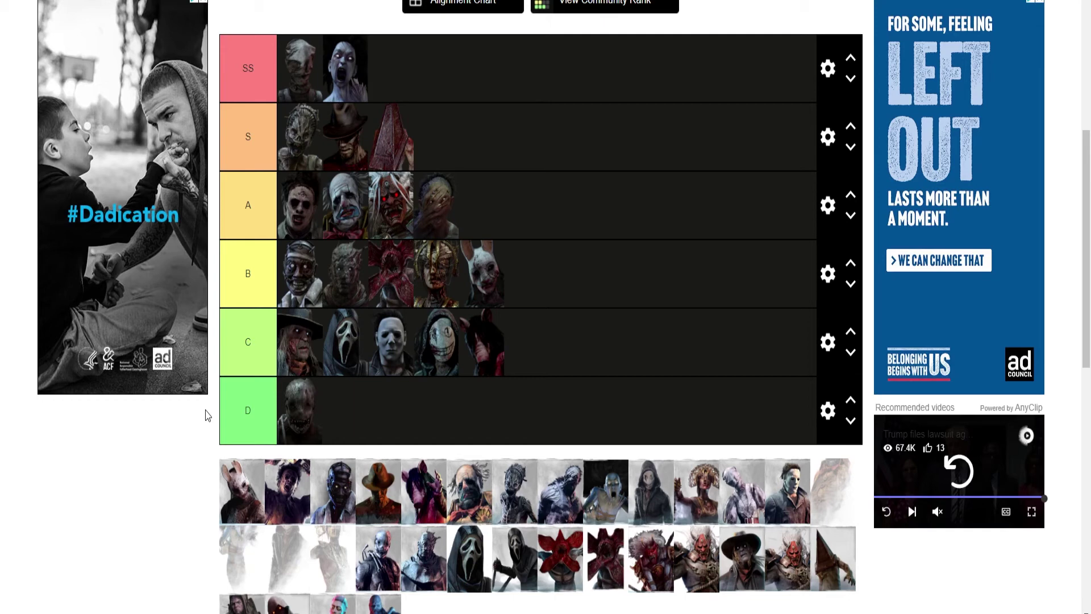
- Demote Pyramid Head to the front of the A tier
left_click_drag(384, 154, 287, 204)
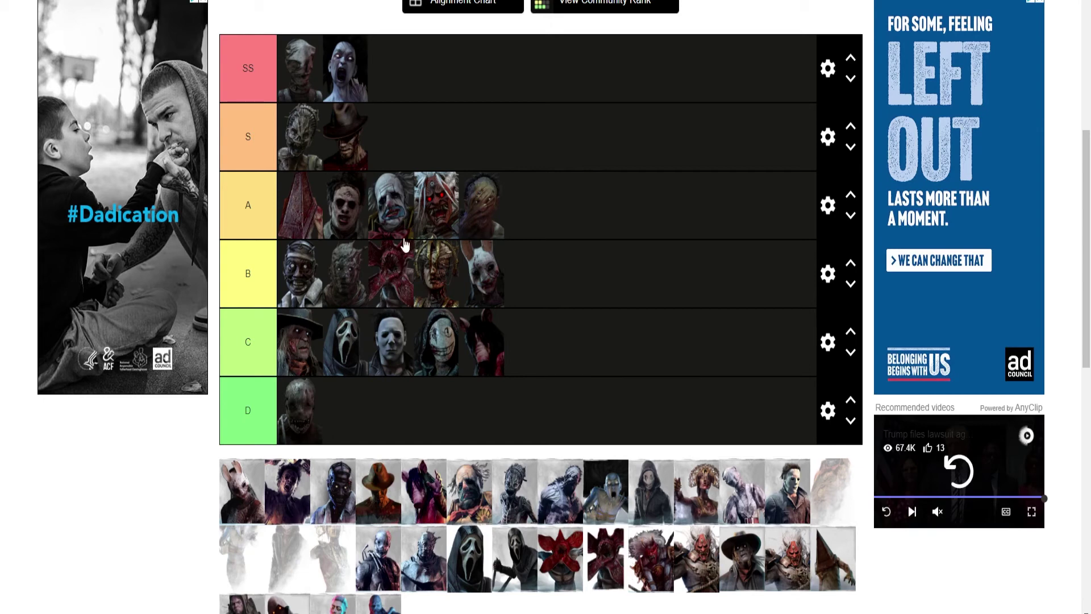
- Promote Pyramid Head from the A tier back up into the S tier
left_click_drag(304, 219, 398, 156)
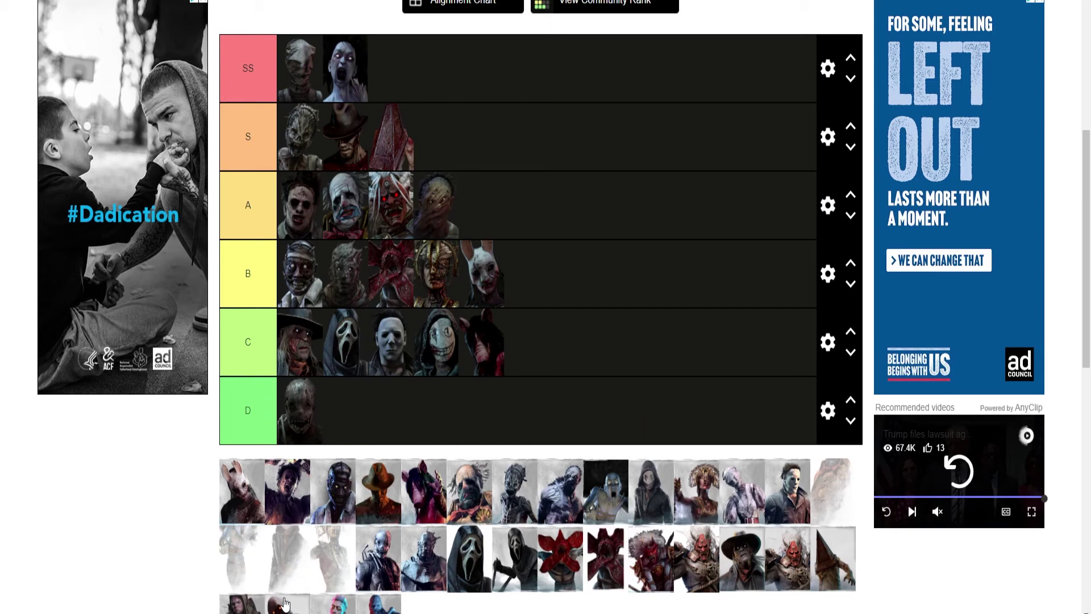
- Add a killer portrait from the pool as the second entry in SS
left_click_drag(284, 604, 336, 99)
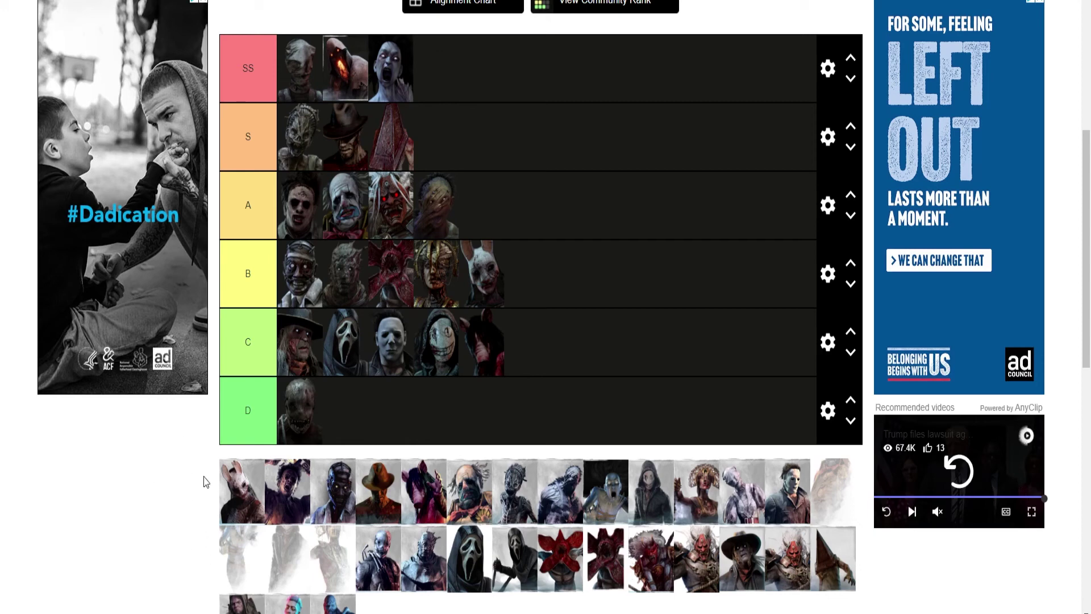
- Rank a killer from the bottom of the pool as the first entry in the D tier
left_click_drag(244, 603, 280, 401)
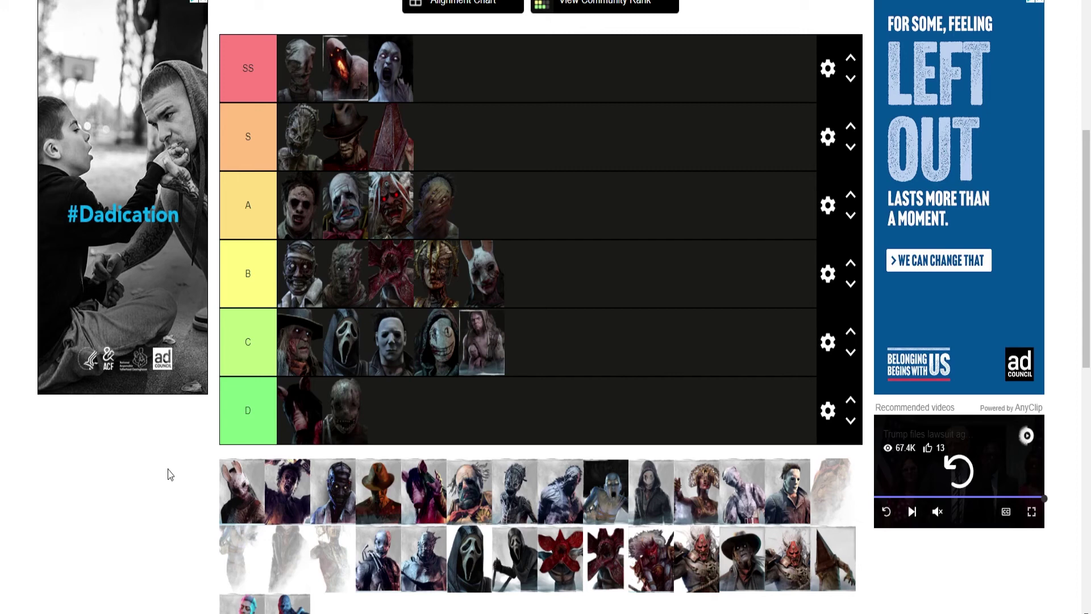
- Drop the Legion portrait from the pool into the D tier, then move it up to the end of A
scroll(214, 488, "down", 1)
scroll(214, 487, "up", 1)
left_click_drag(248, 597, 423, 432)
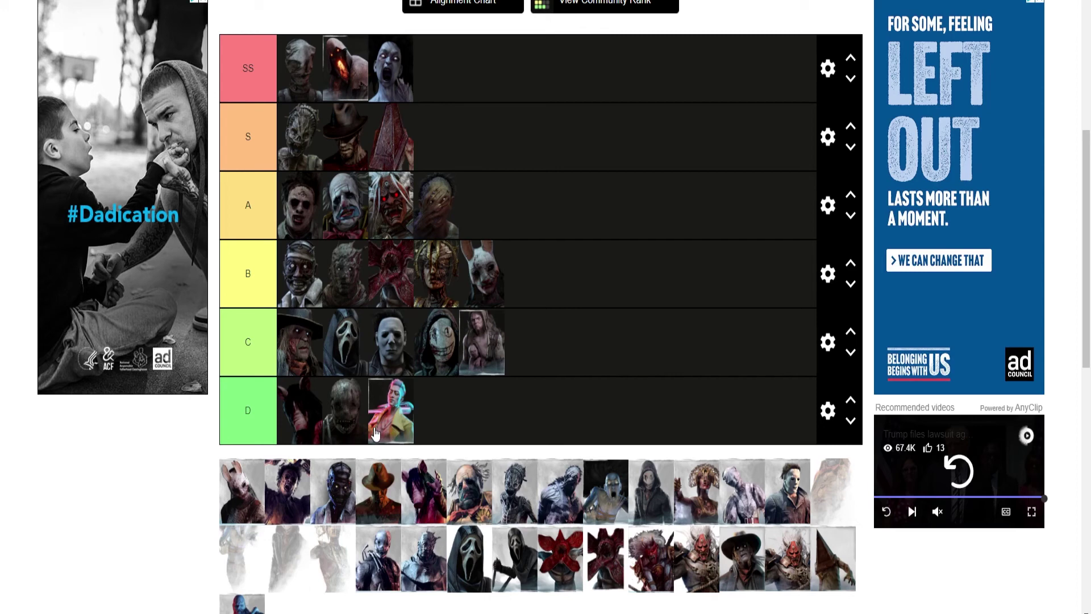
left_click_drag(380, 429, 466, 223)
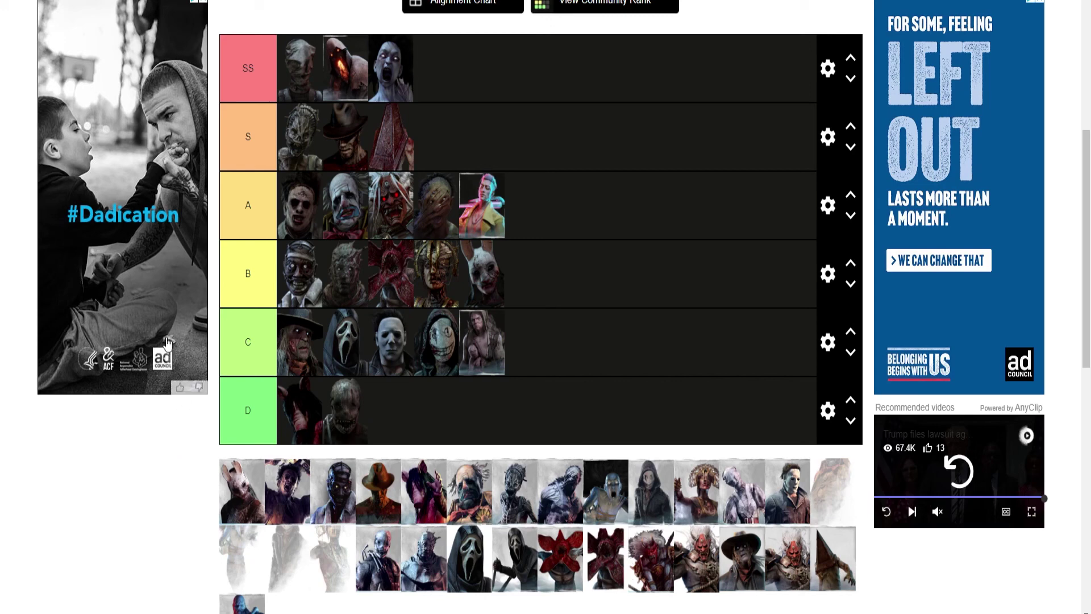
- Move the blue killer portrait from D to the first C-tier slot and drop the bald man into D
left_click_drag(245, 604, 315, 392)
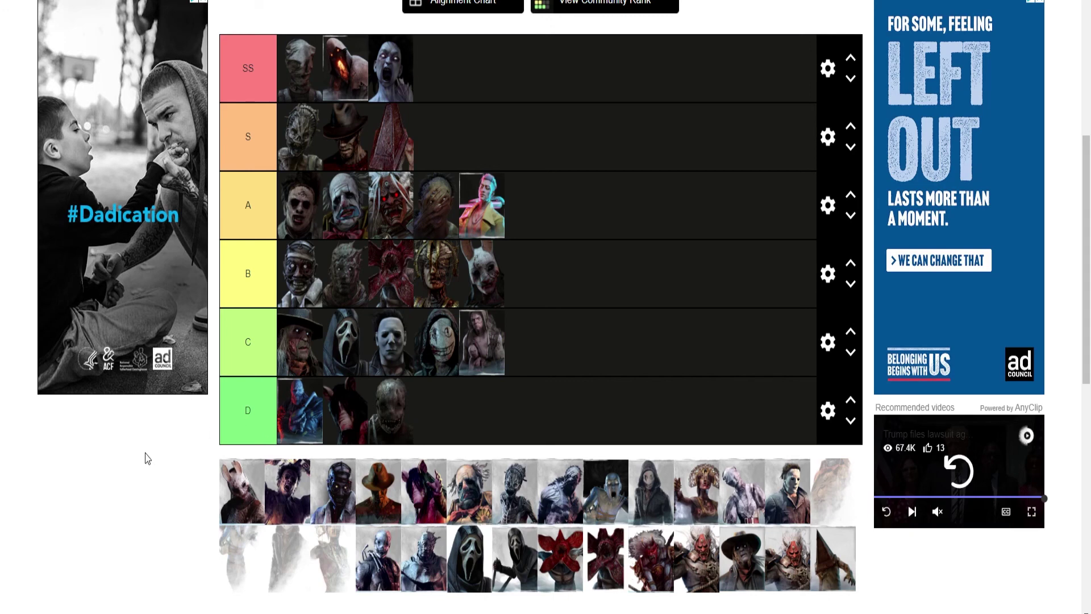
mouse_move(283, 423)
left_mouse_down()
mouse_move(525, 341)
mouse_move(290, 412)
left_mouse_up()
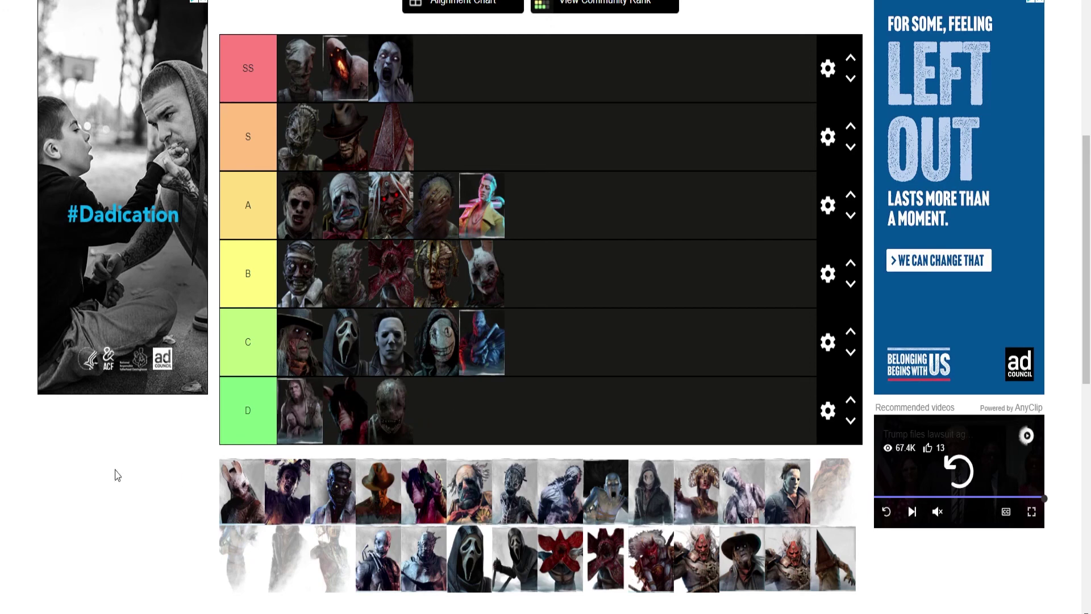
left_click_drag(483, 358, 435, 341)
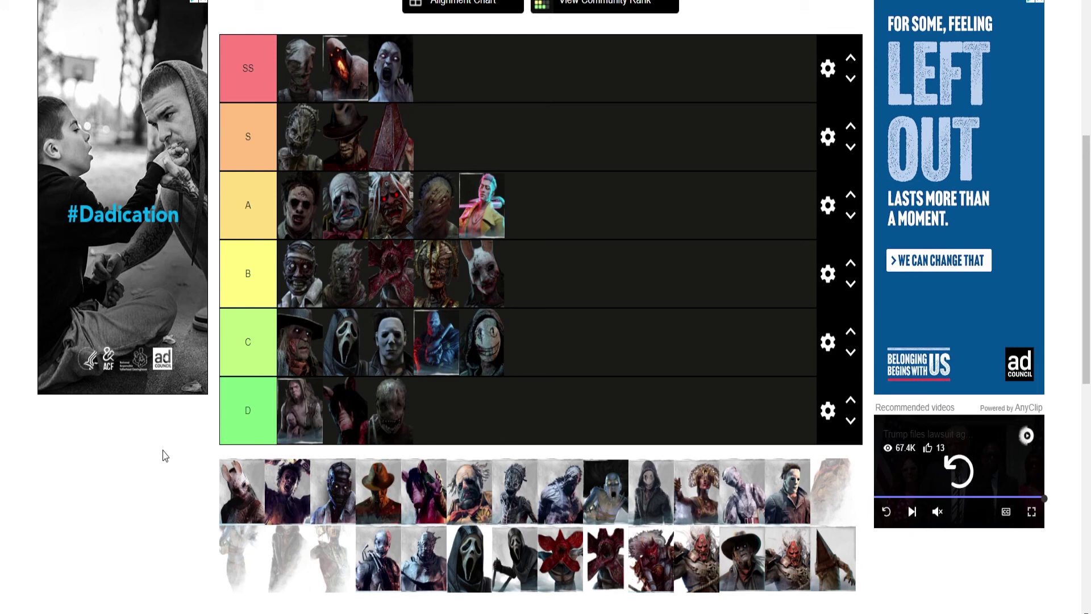
left_click_drag(438, 349, 293, 341)
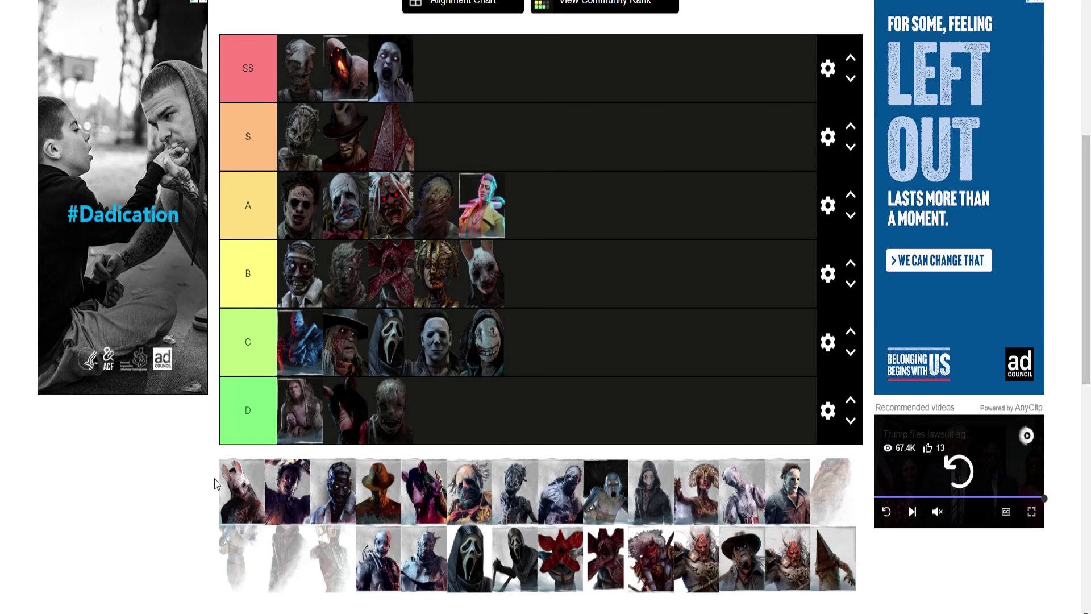
- Place the hat-wearing killer after Ghostface and Myers, then demote the grinning-mask killer to D's front
left_click_drag(346, 346, 448, 381)
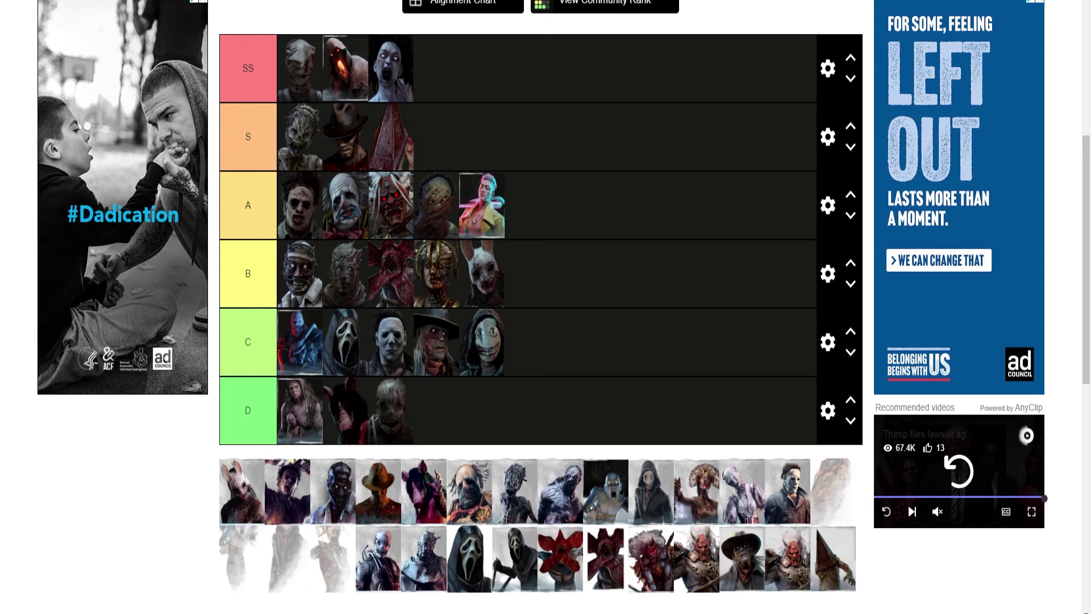
left_click_drag(484, 357, 292, 419)
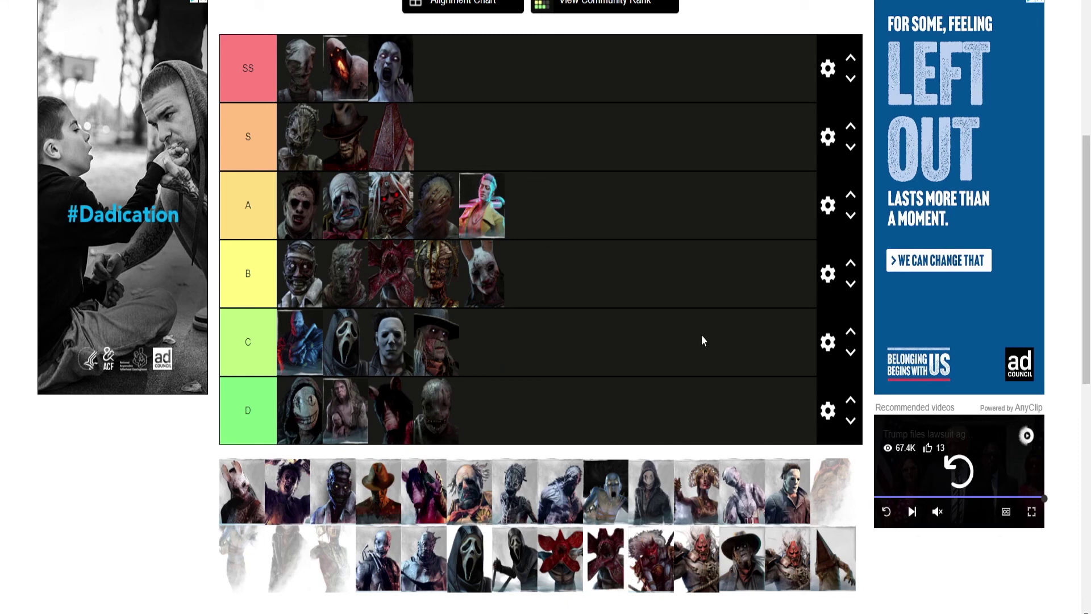